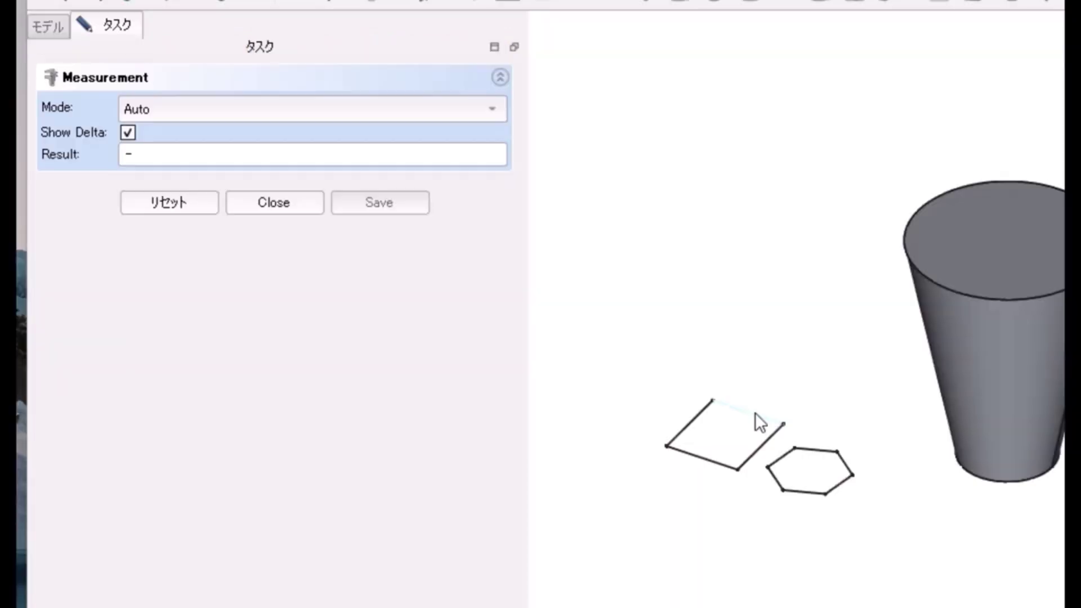
Step: Measure the distance from the square's rear edge to its front-left corner in Auto mode, and reset the measurement
click(755, 413)
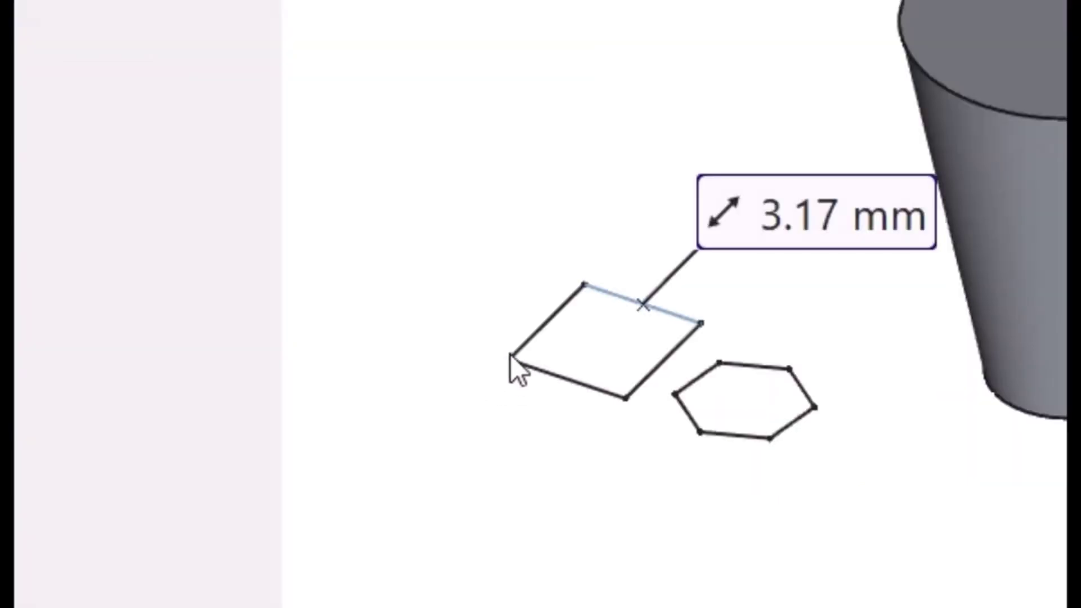
click(511, 355)
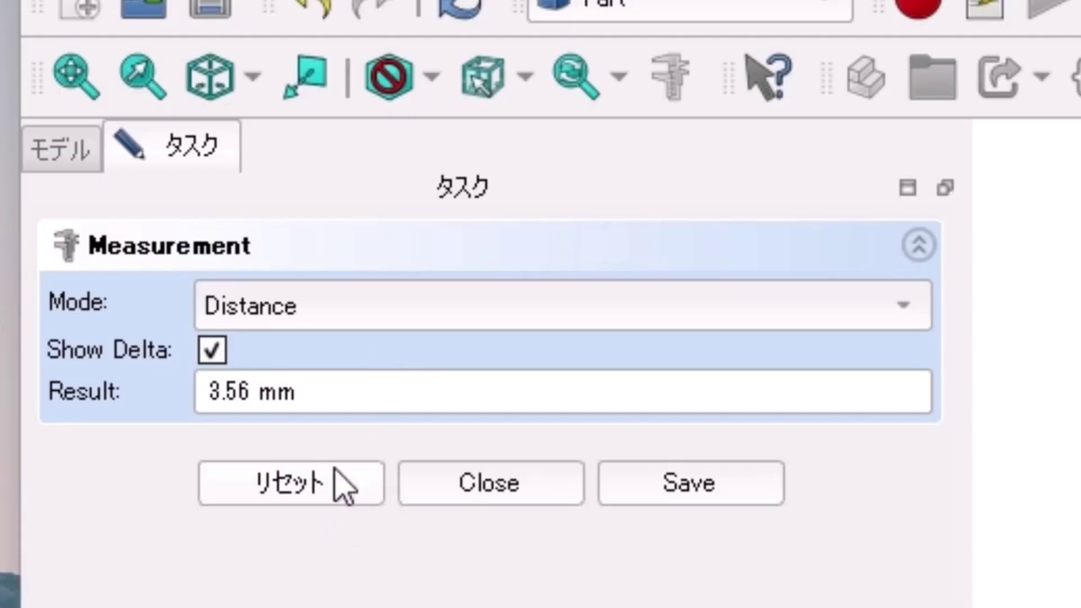
click(335, 495)
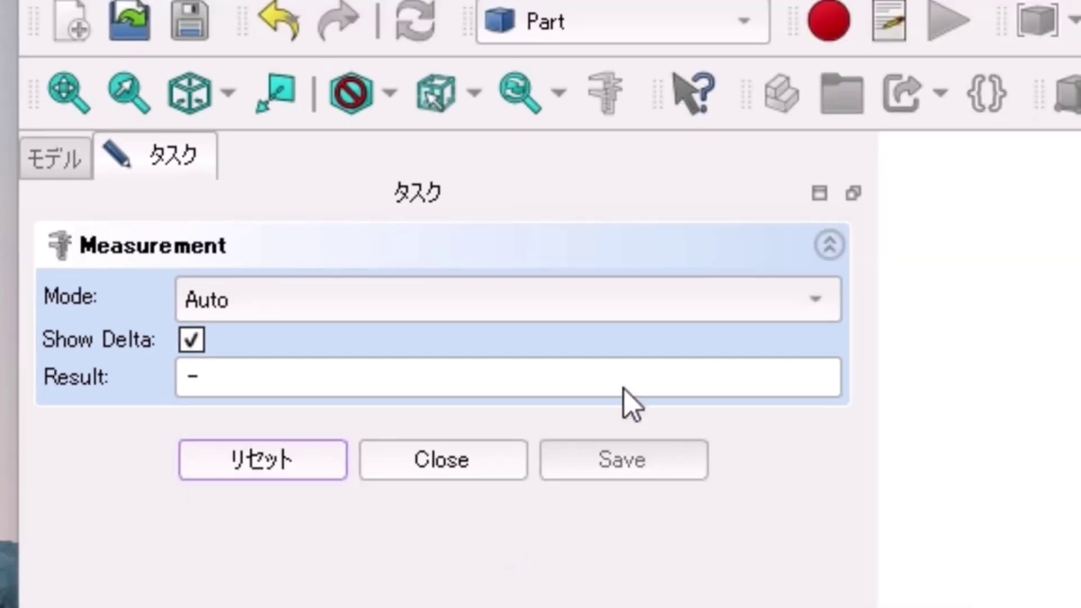
Step: Set the measurement mode to Distance and measure between the square's front-right corner and the hexagon's nearest corner, including a final reset
click(632, 312)
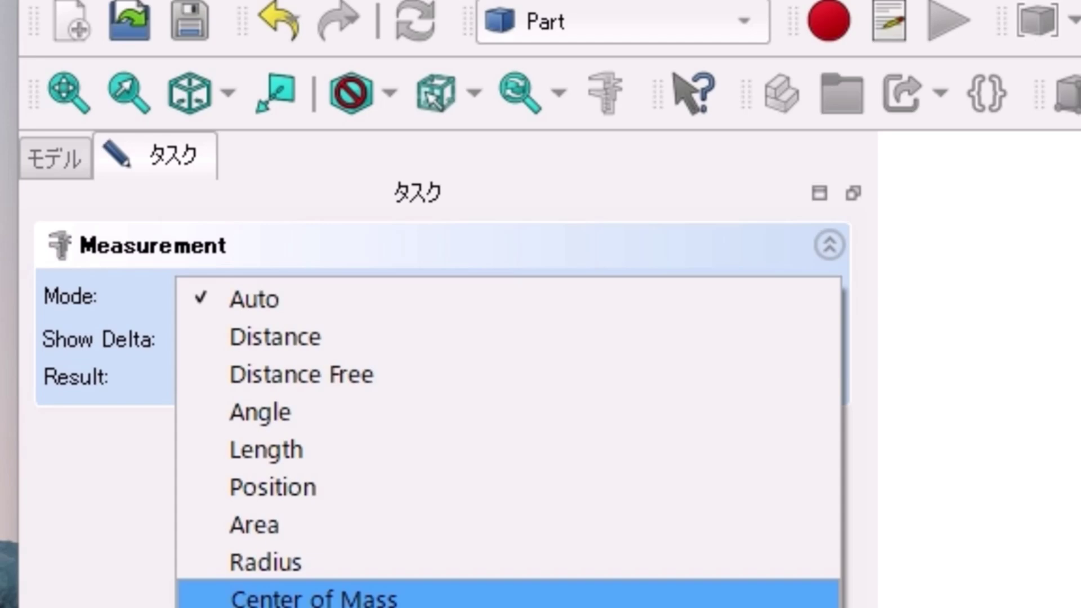
click(321, 344)
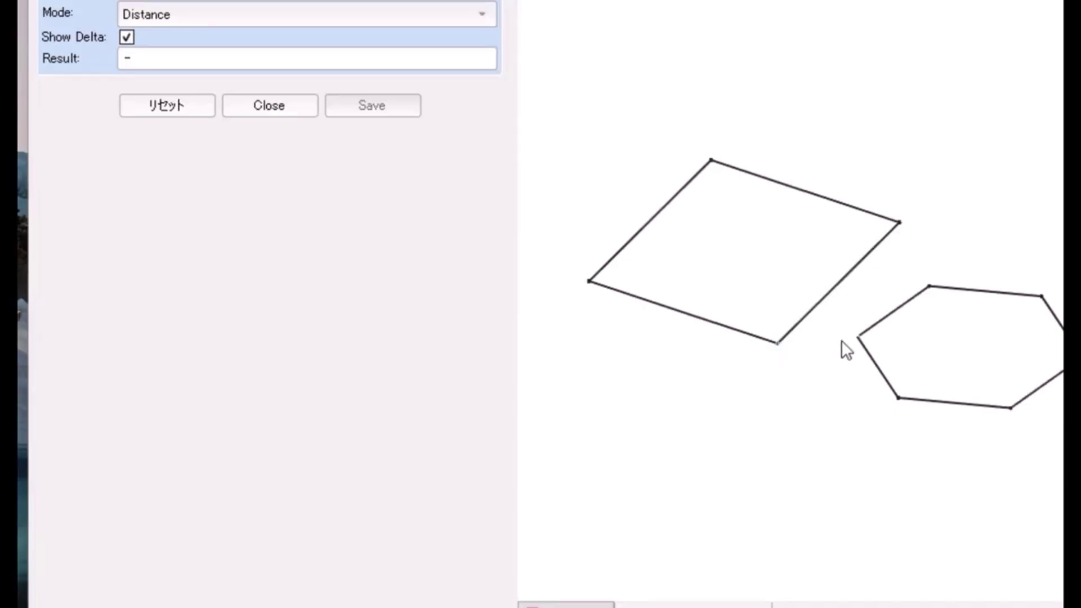
click(856, 336)
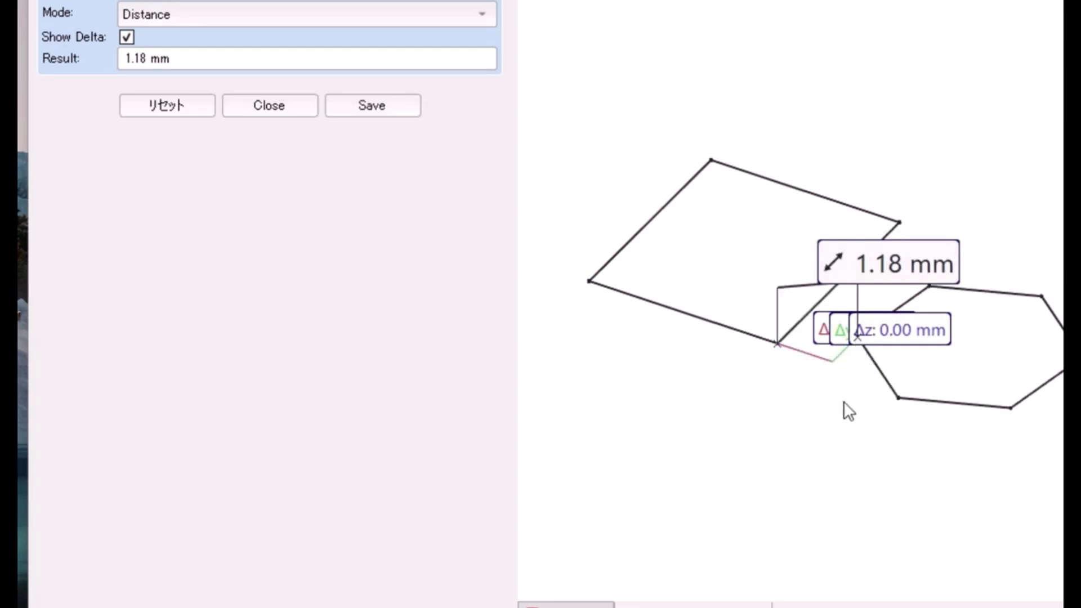
scroll(843, 401, up, 4)
scroll(843, 400, up, 1)
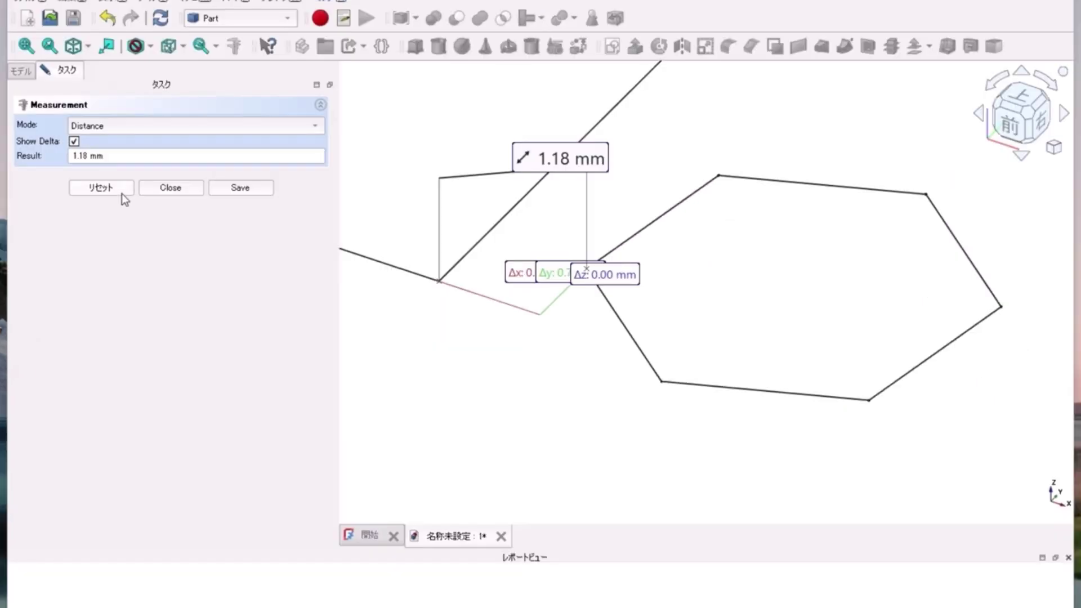
click(197, 114)
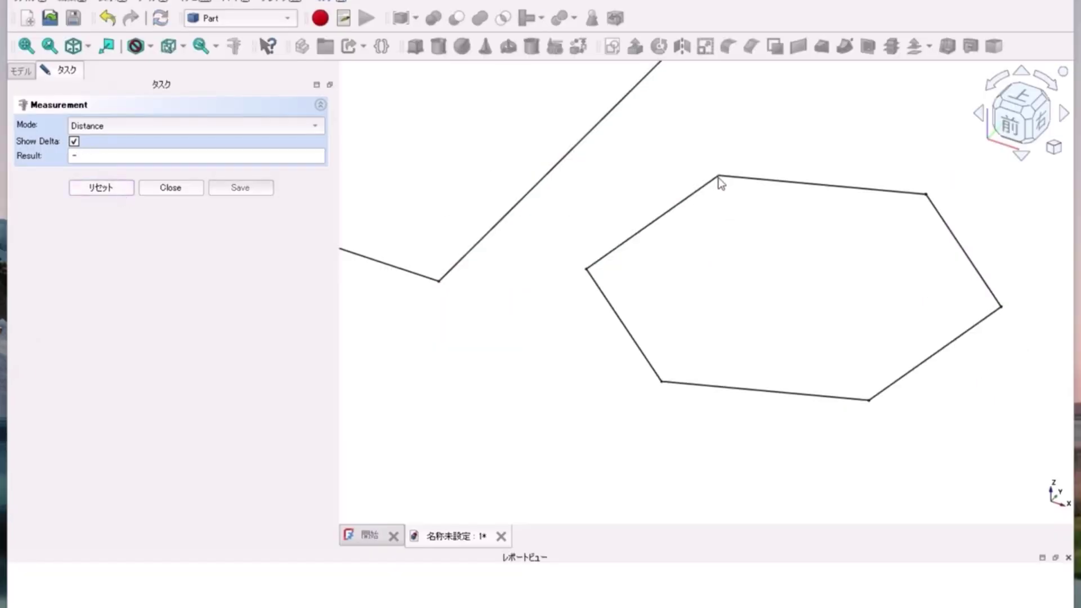
Step: Measure the distance between the hexagon's rear-left and front-left corners, and reset the measurement
click(662, 381)
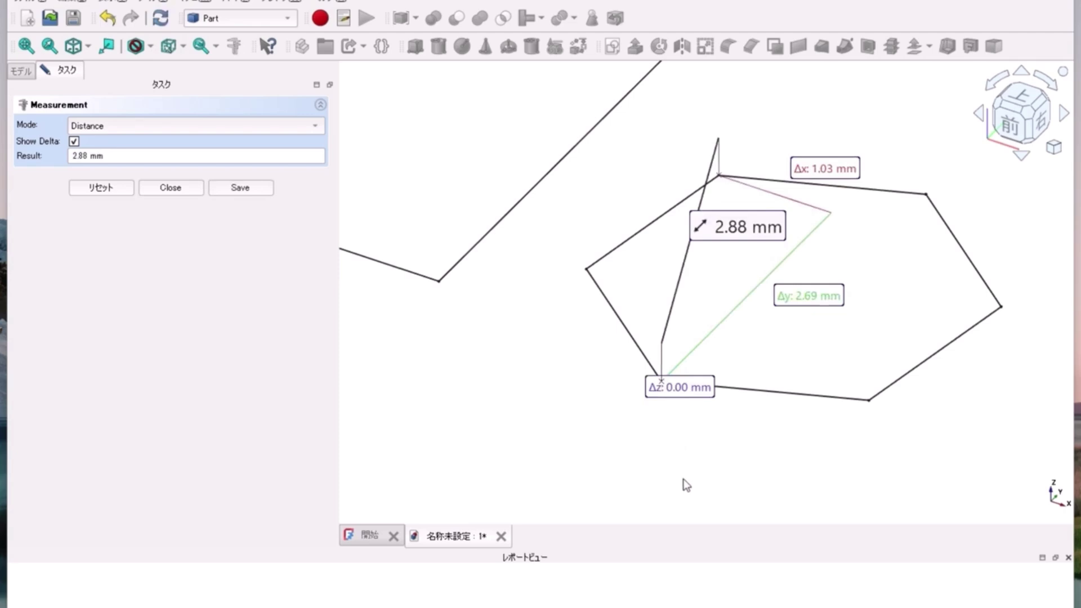
scroll(684, 481, down, 6)
middle_drag(872, 449, 431, 470)
scroll(437, 471, down, 3)
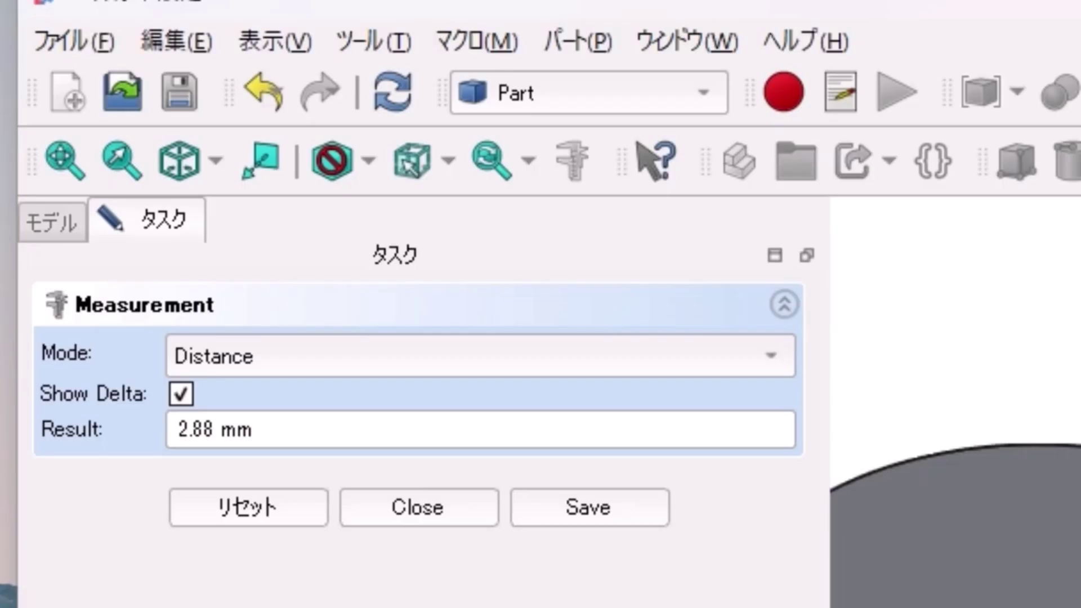
click(110, 189)
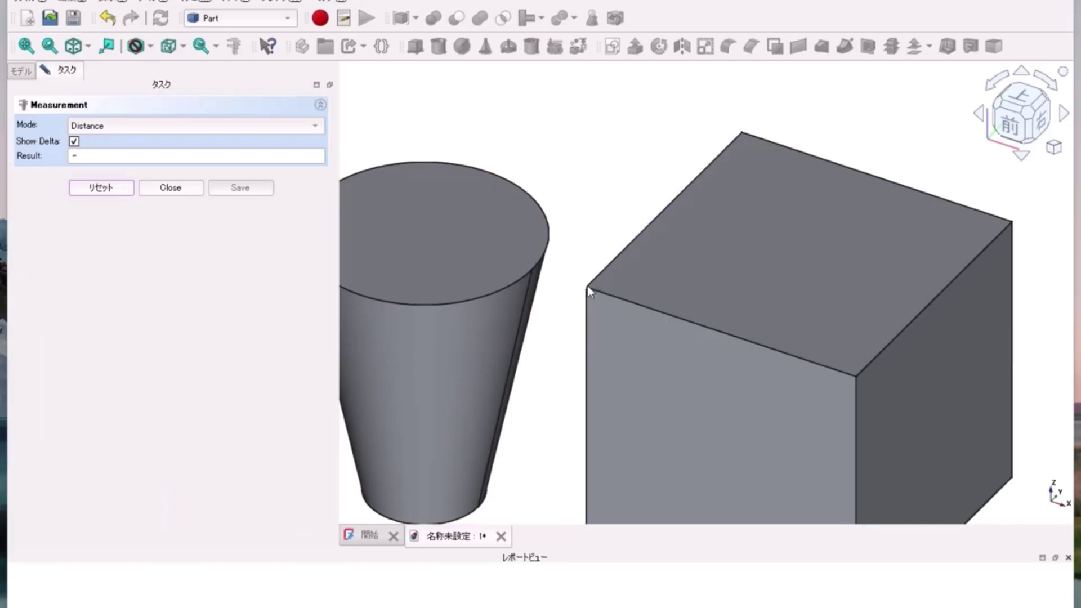
Step: Measure the diagonal between opposite corners of the cube's top face, and the distance between its front and rear top edges
click(1009, 223)
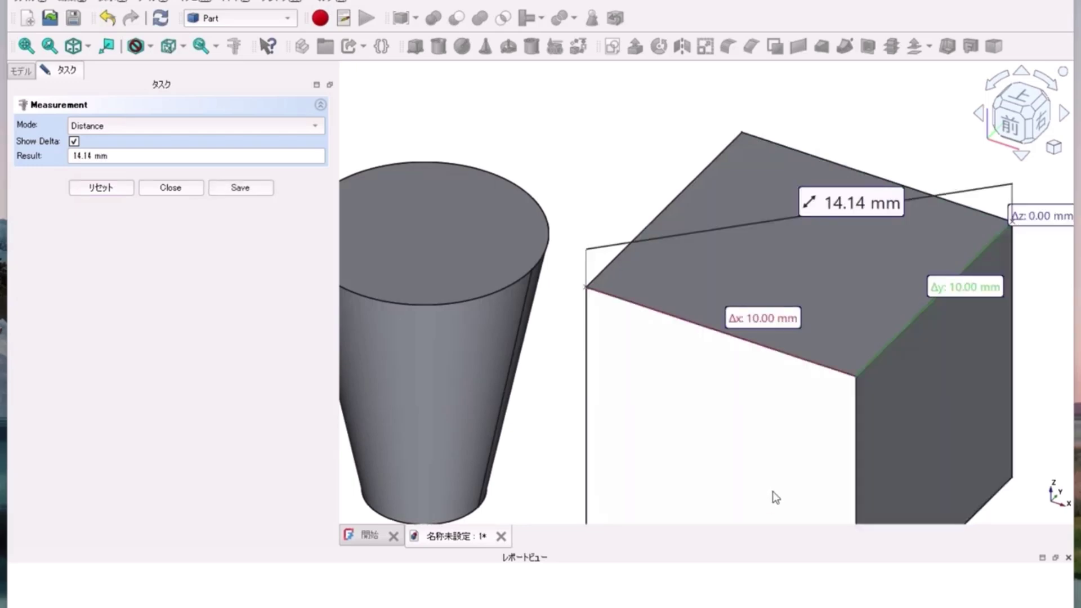
click(101, 189)
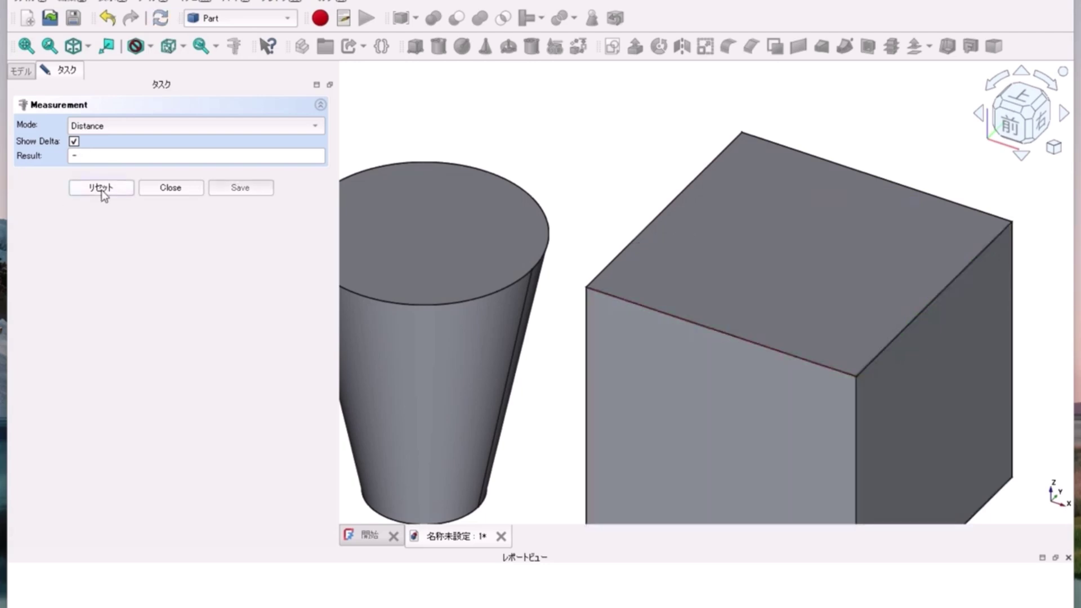
click(857, 170)
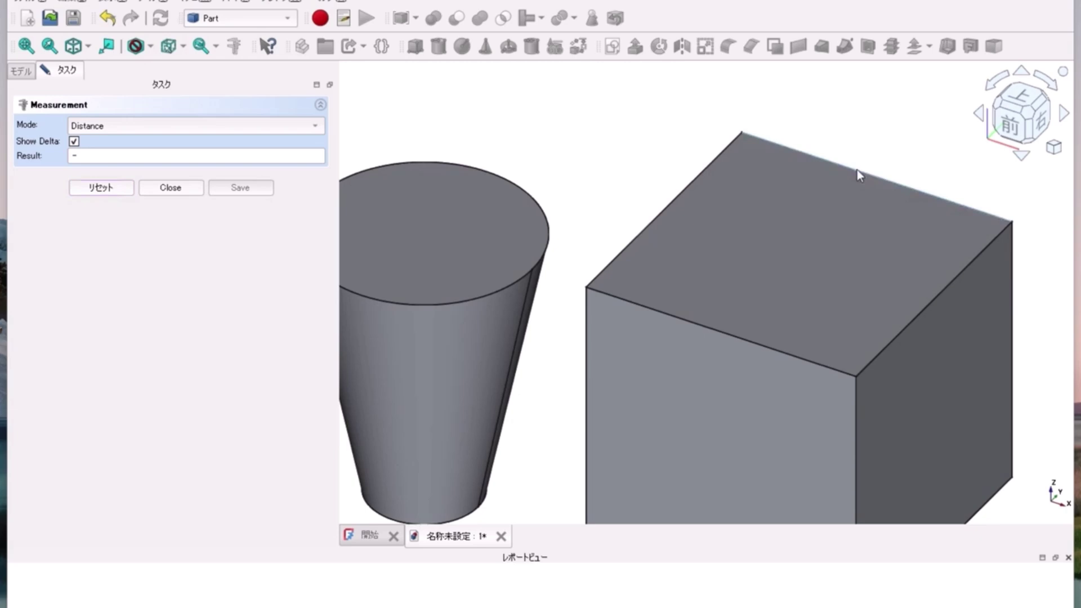
click(741, 339)
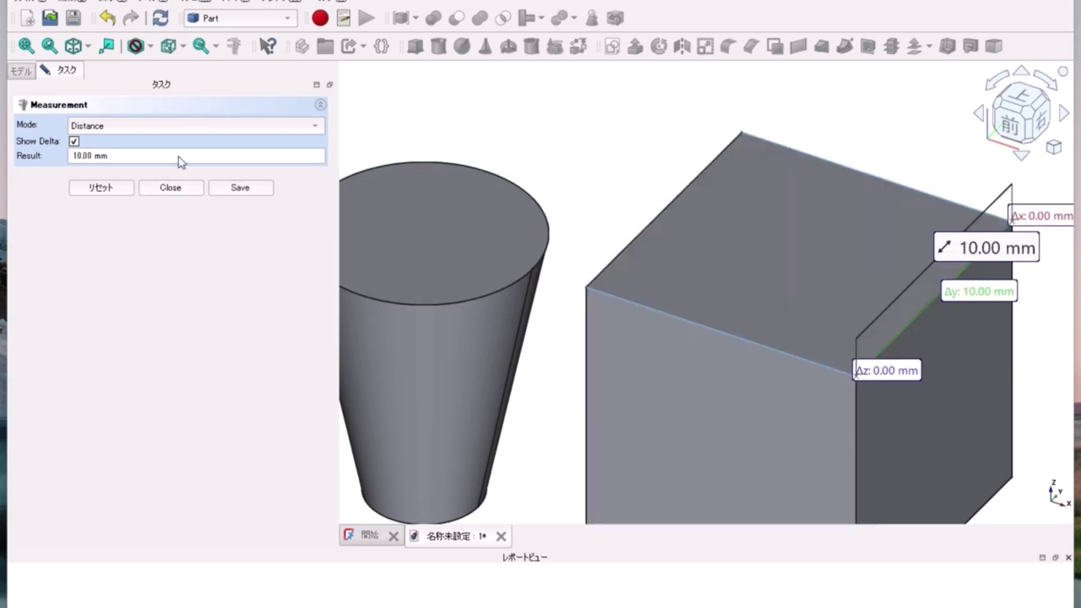
Step: Set the measurement mode to Distance Free and measure between freely picked points on the cube's front and rear top edges
click(136, 126)
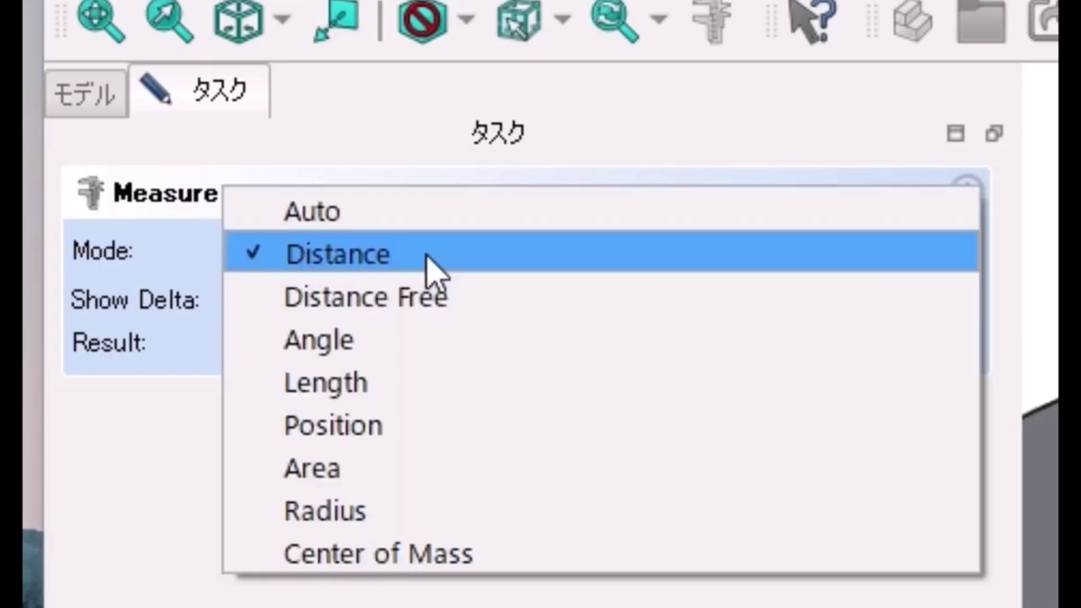
click(440, 302)
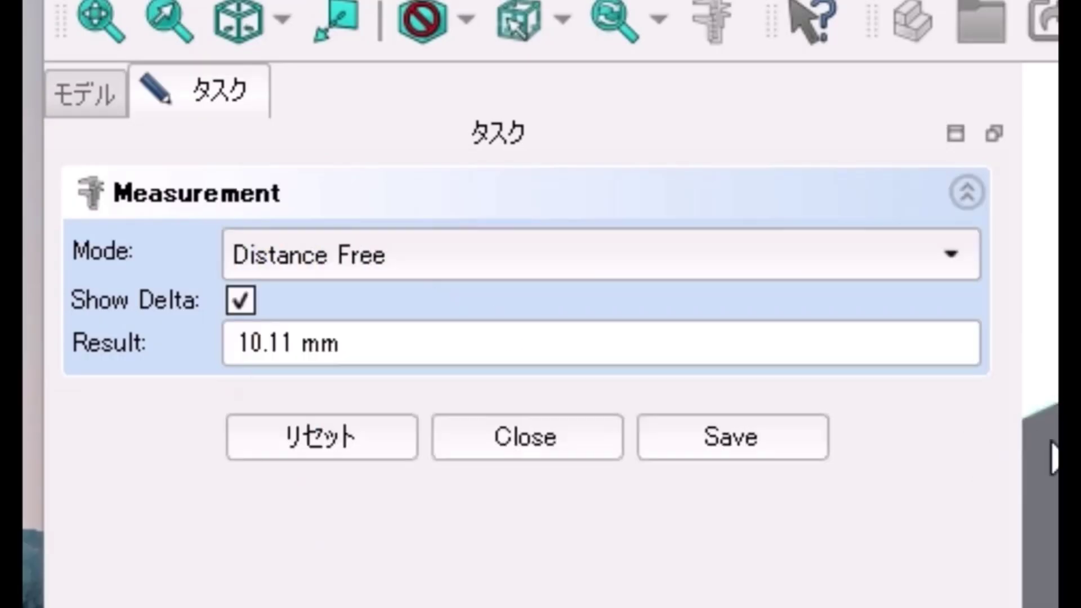
click(354, 434)
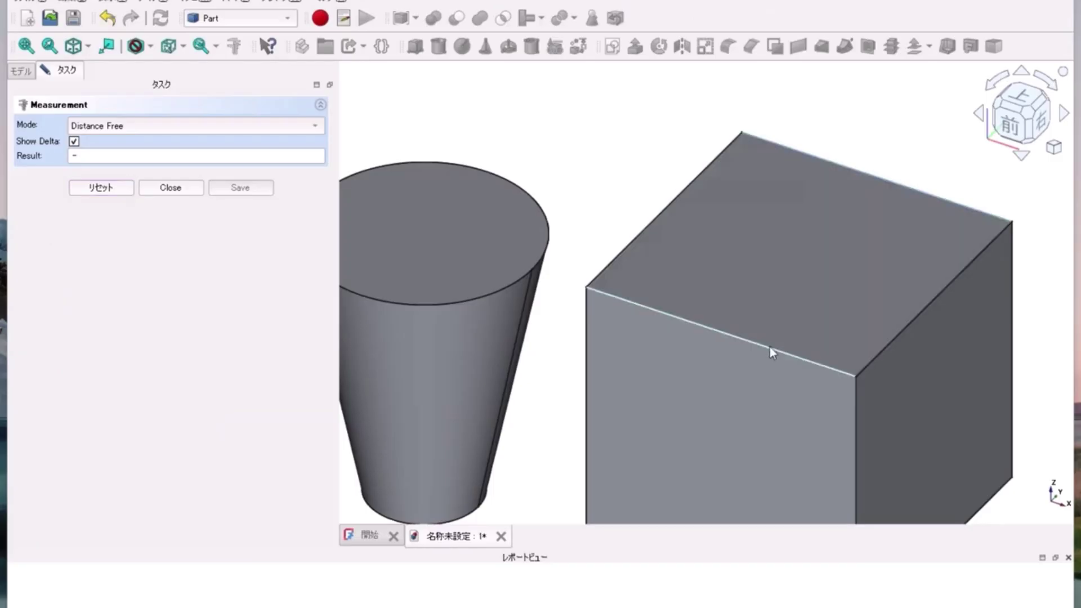
click(796, 358)
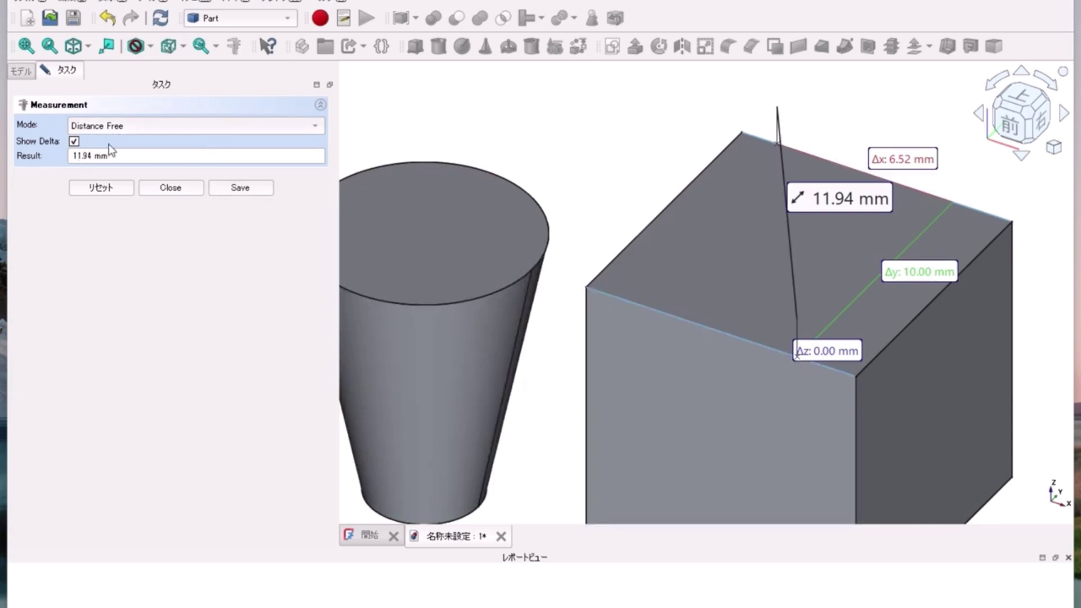
Step: Reset and measure the free distance between new points on the cube's front and rear top edges, and save the measurement
click(108, 193)
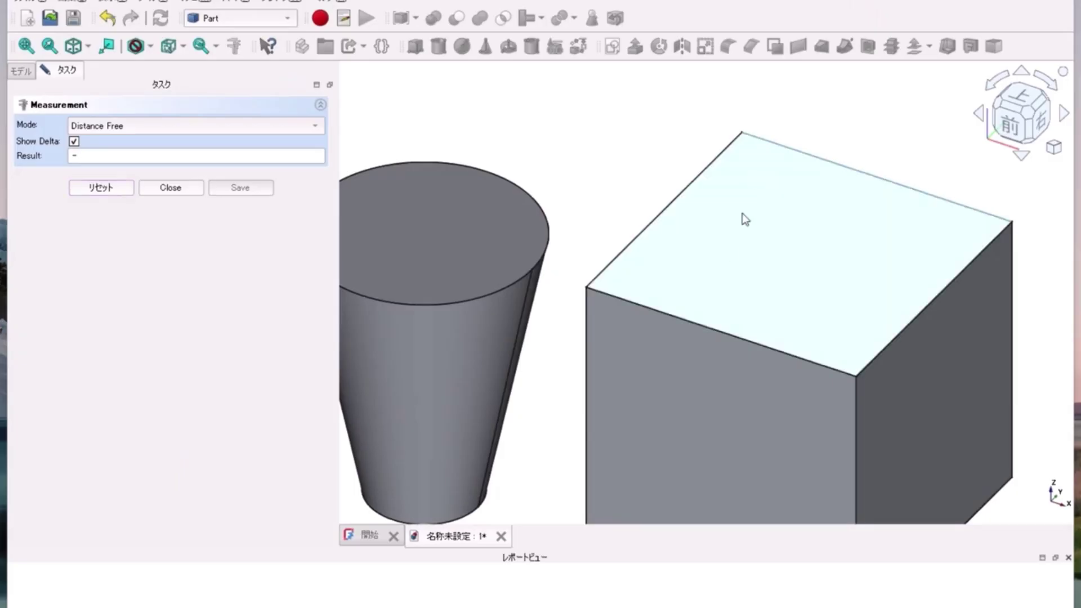
click(709, 327)
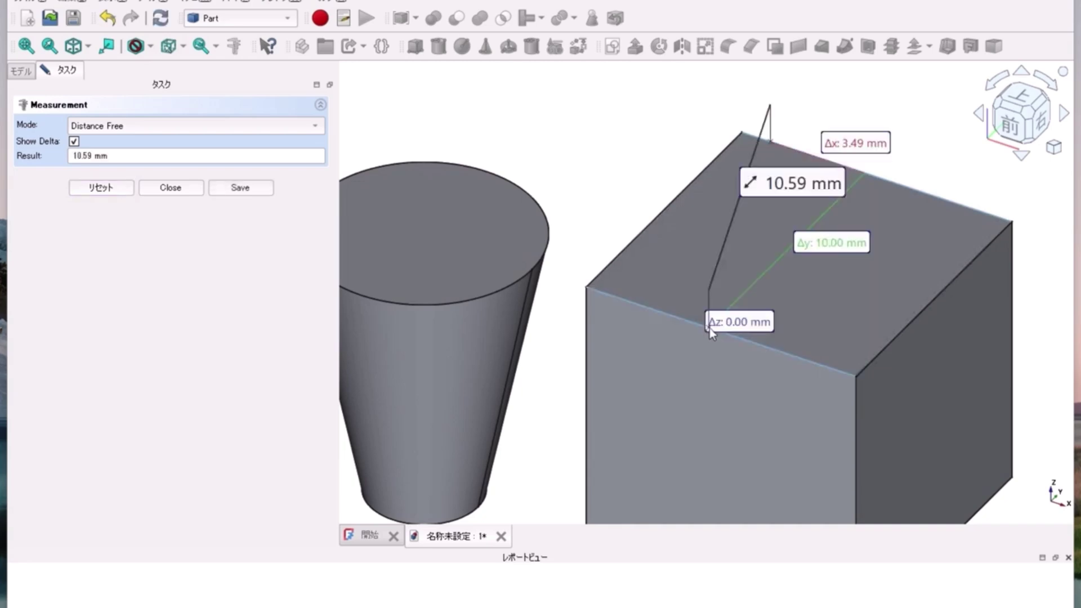
click(246, 190)
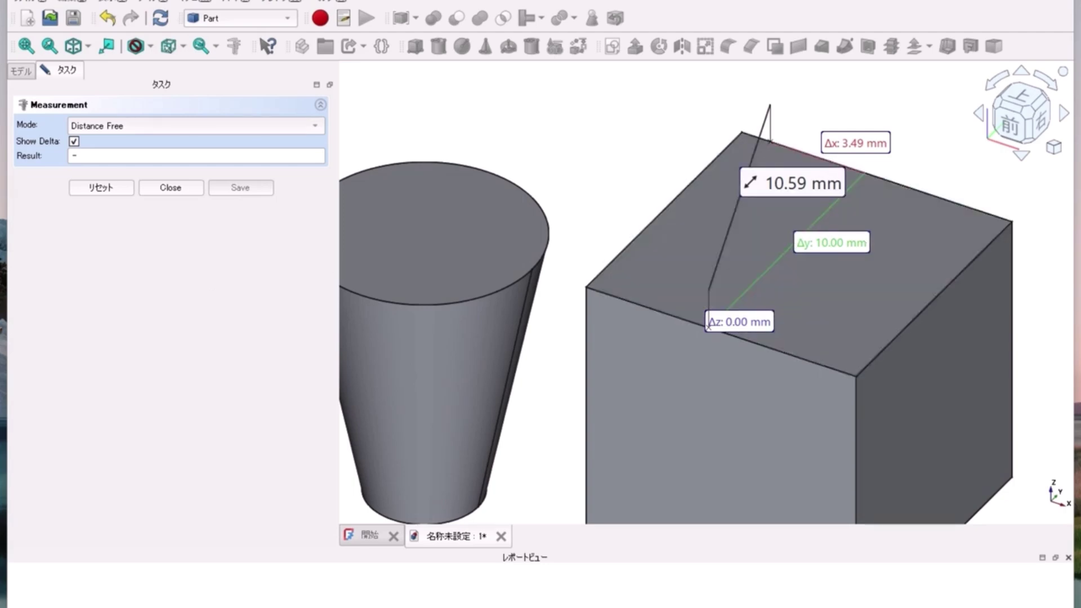
Step: Expand the Measurements group in the model tree to examine the saved distance, and return to the measurement task
click(21, 70)
click(56, 152)
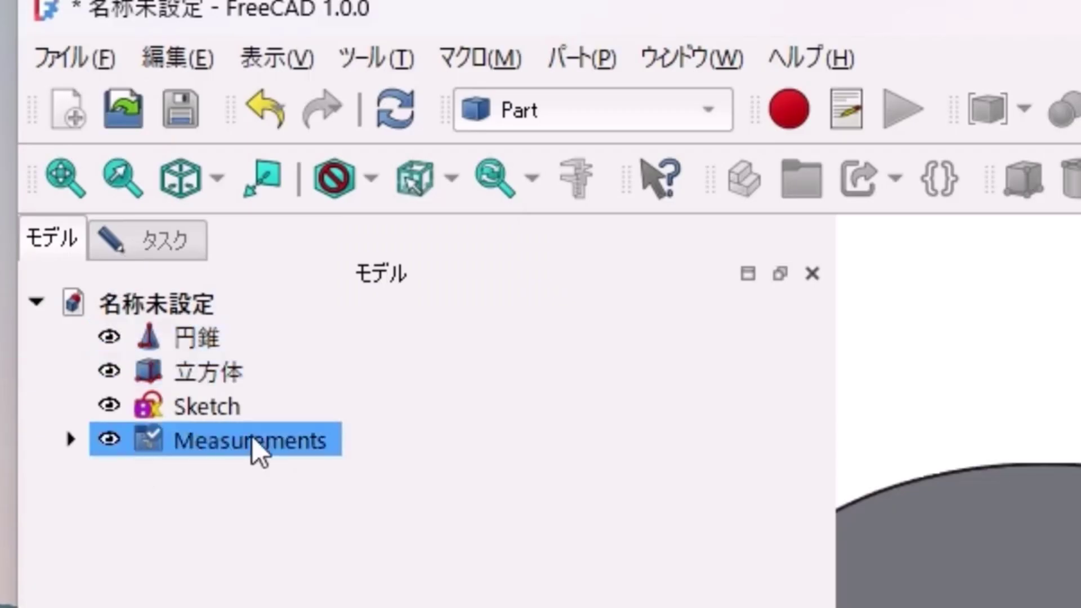
click(274, 488)
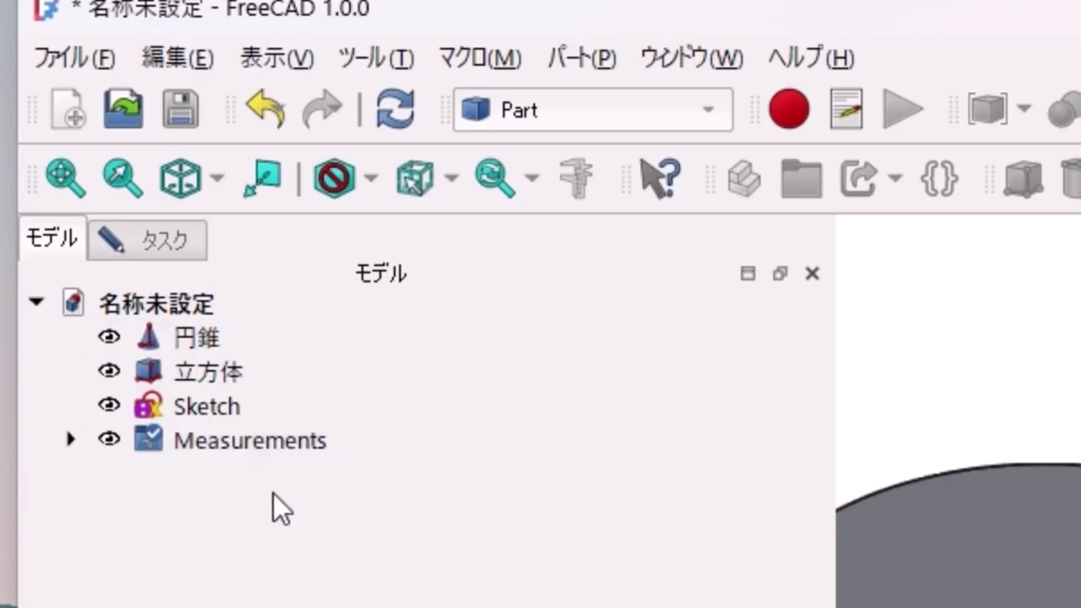
click(71, 439)
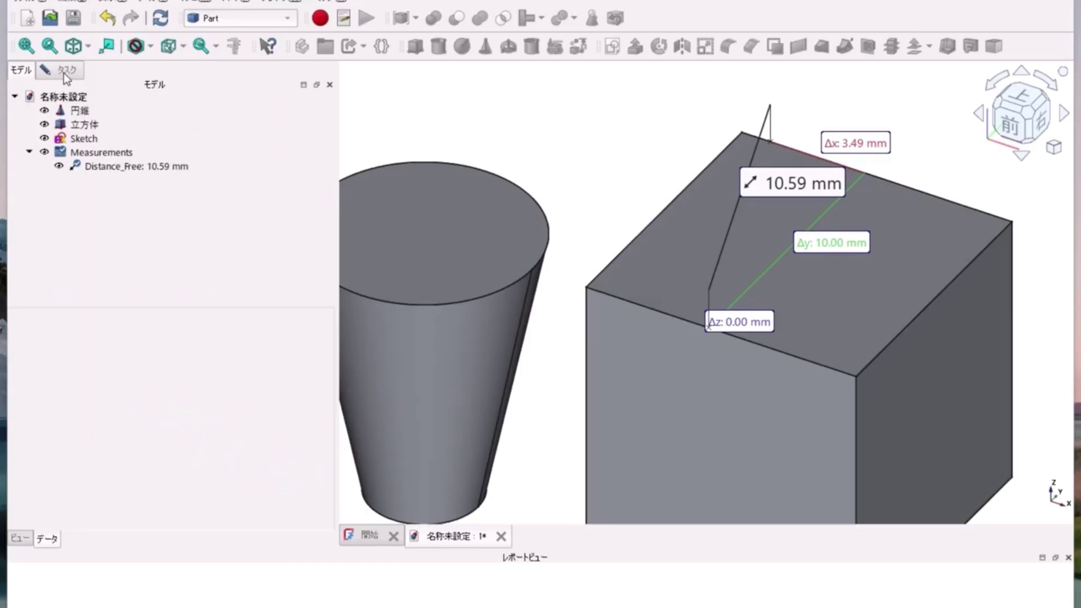
click(157, 242)
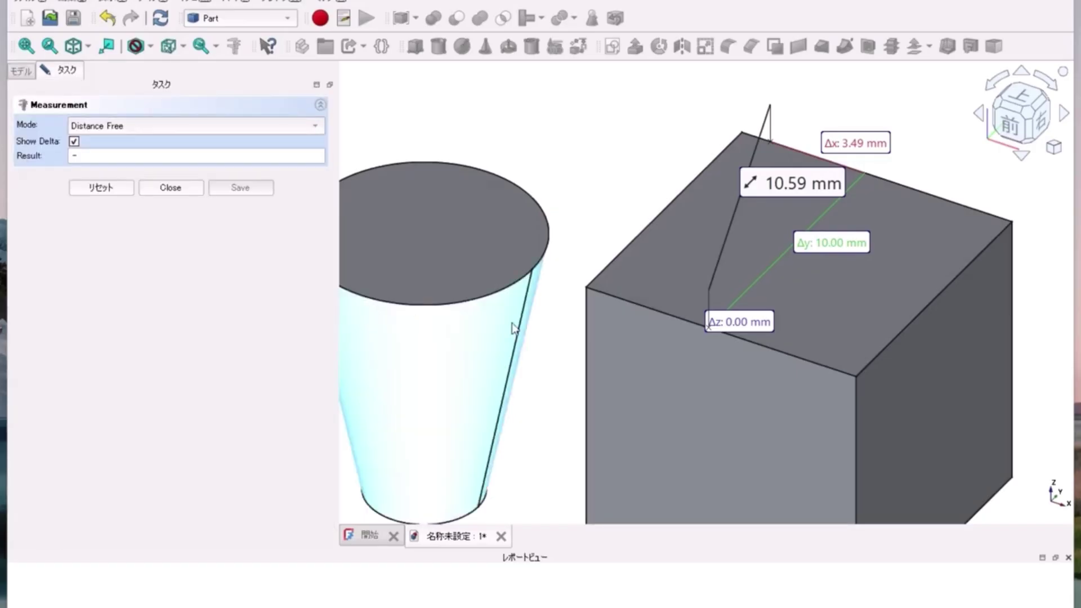
Step: Set the measurement mode to Angle, measure the angle between the cube's front and right side faces, and save the measurement
scroll(535, 327, down, 2)
scroll(536, 325, down, 1)
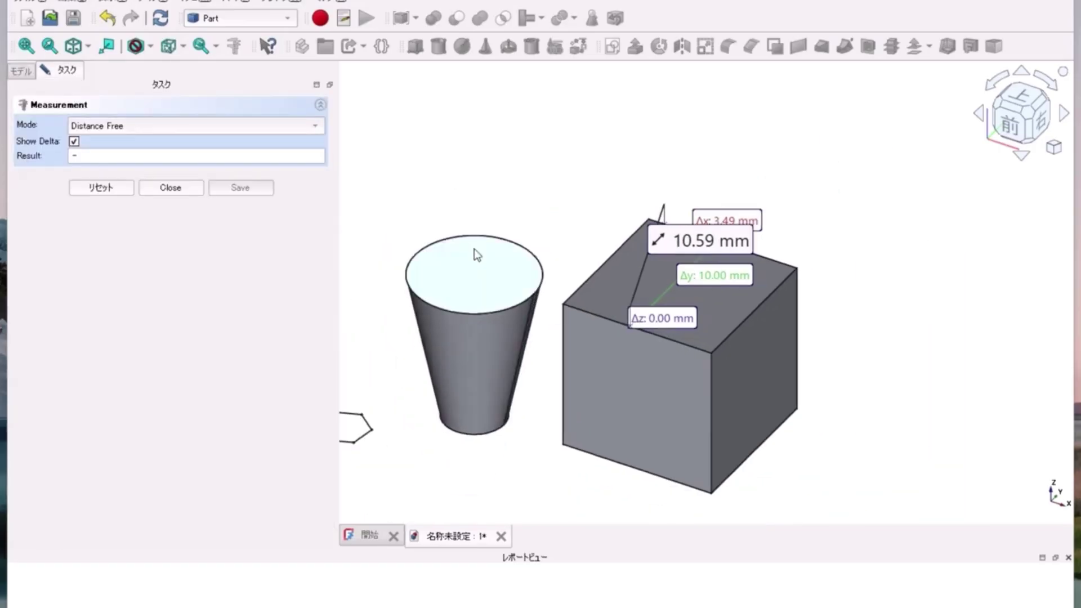
click(170, 128)
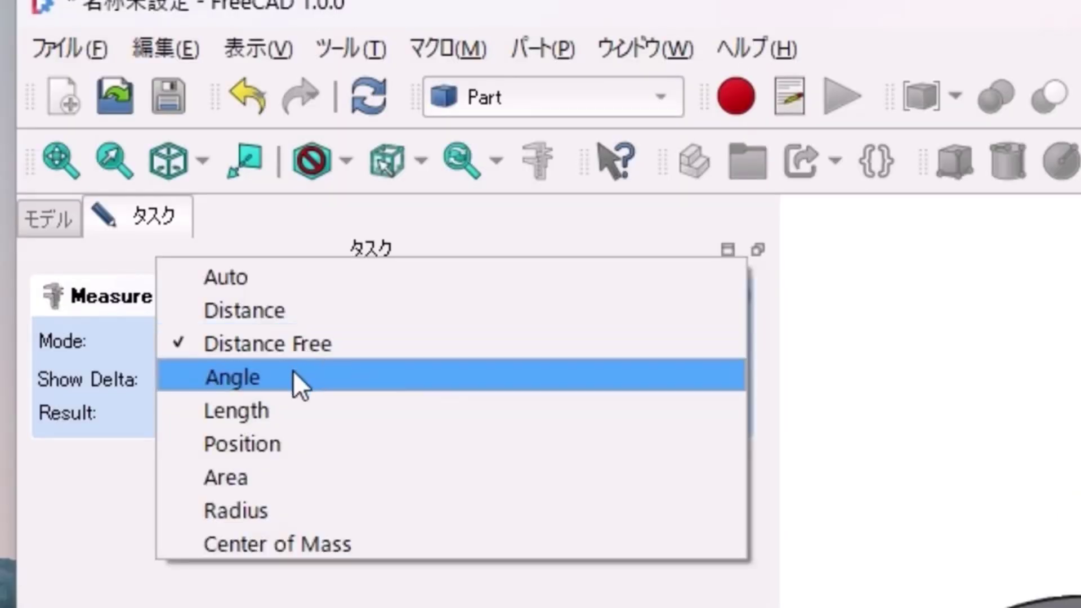
click(293, 375)
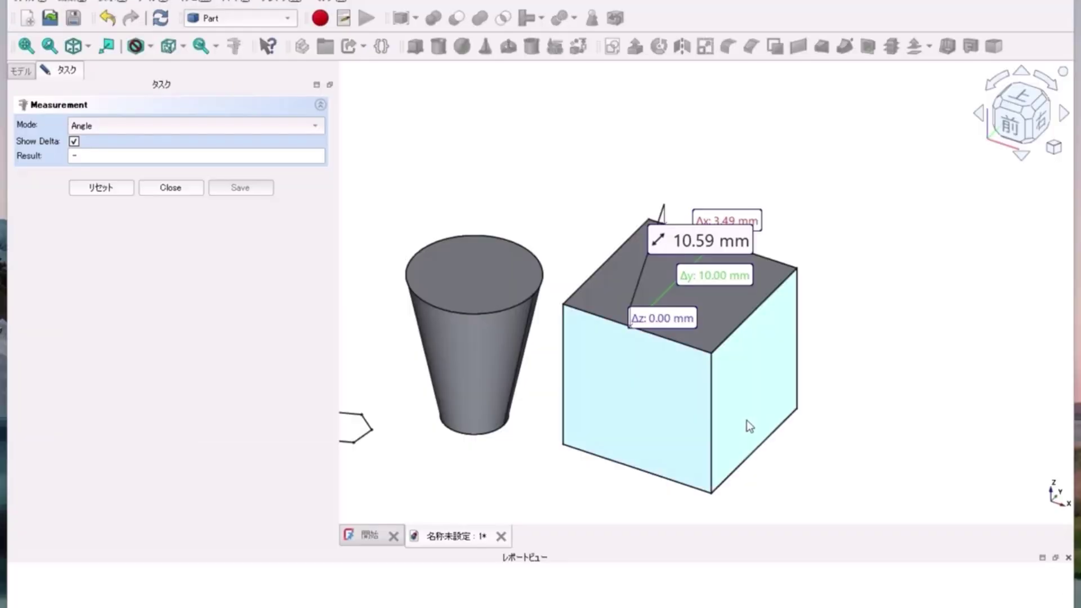
click(746, 420)
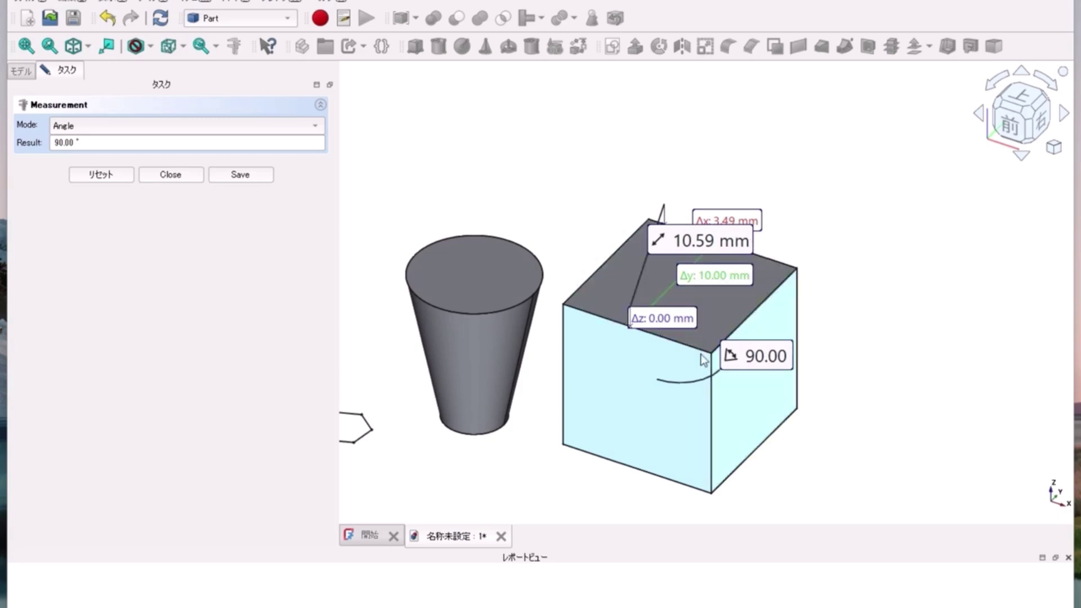
click(262, 174)
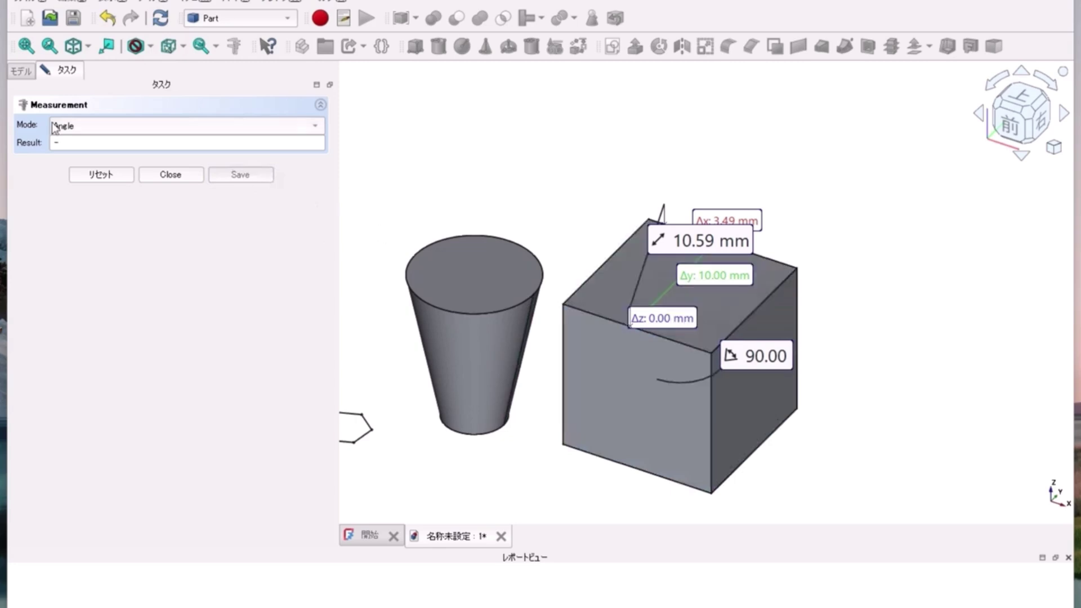
Step: Examine the saved angle under Measurements in the model tree, and return to the measurement task with the selection reset
click(21, 71)
click(100, 166)
click(75, 194)
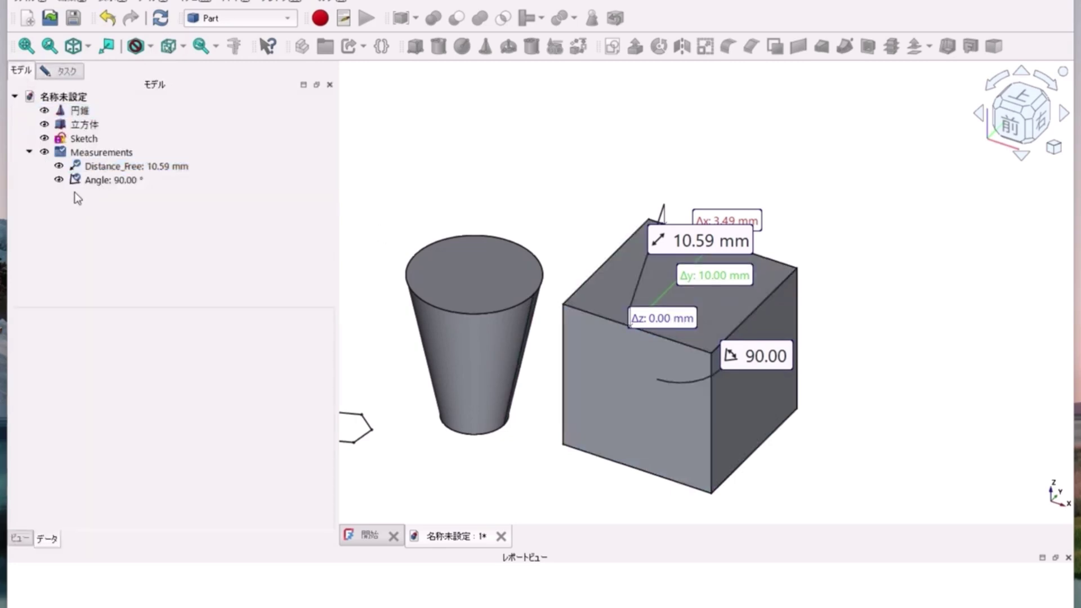
click(121, 188)
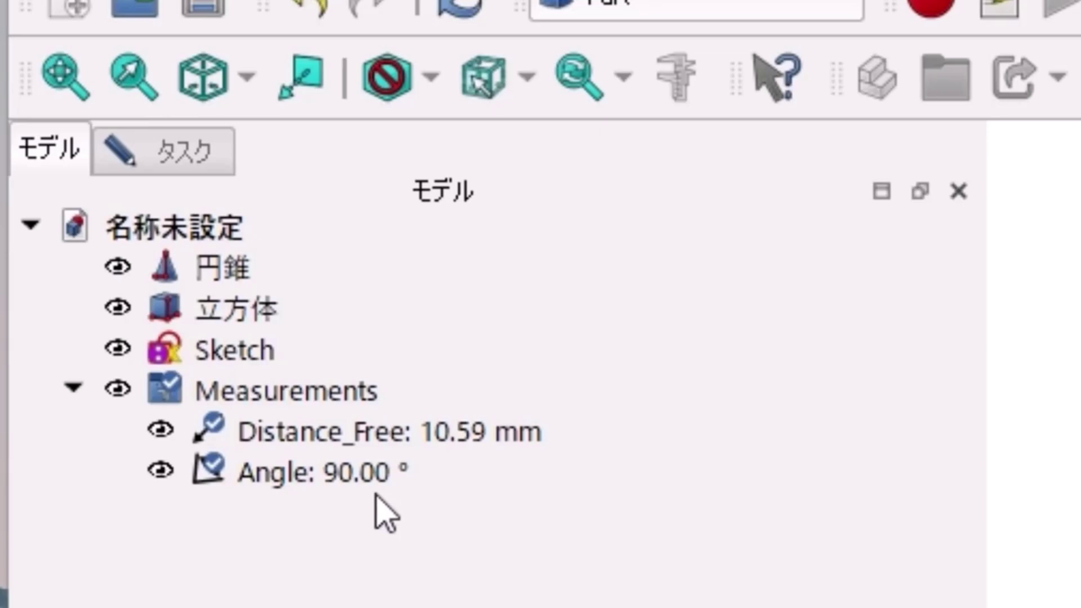
click(316, 441)
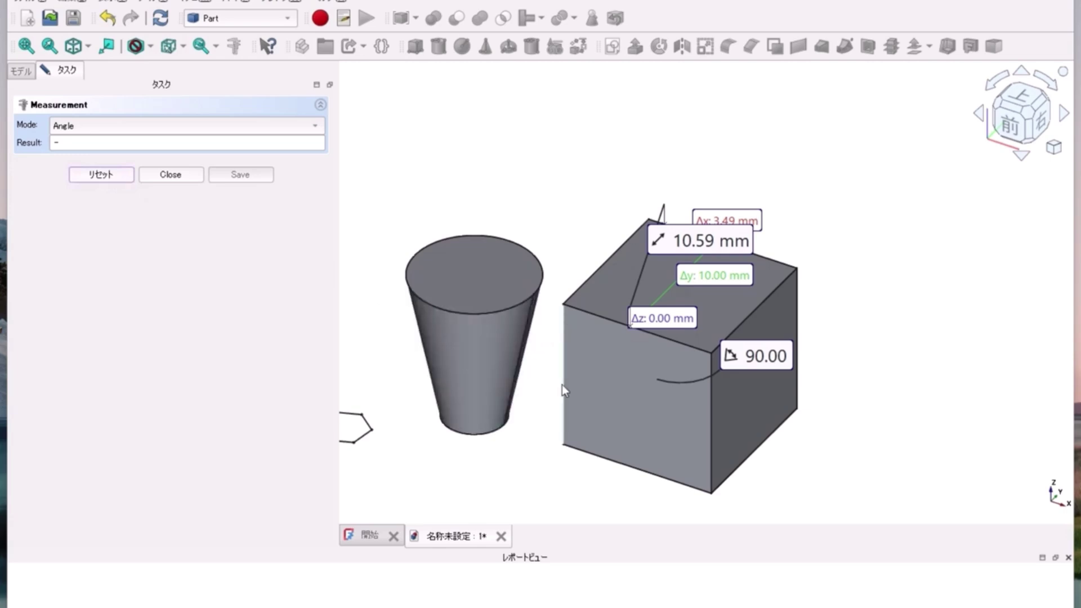
scroll(565, 383, up, 2)
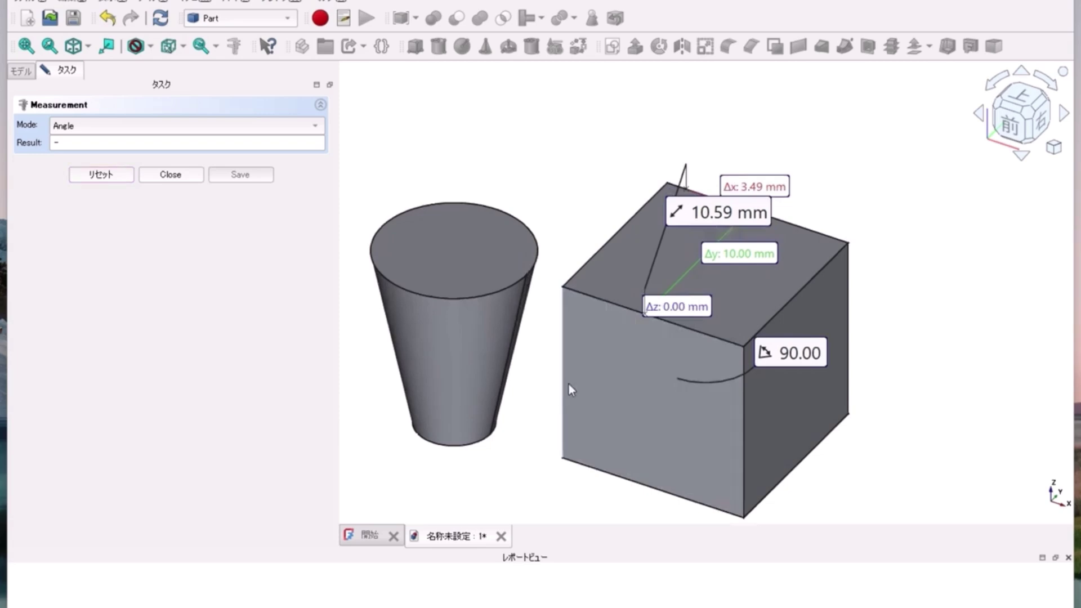
Step: Measure the angle between the left and bottom edges of the cube's front face, and reset the selection
click(622, 479)
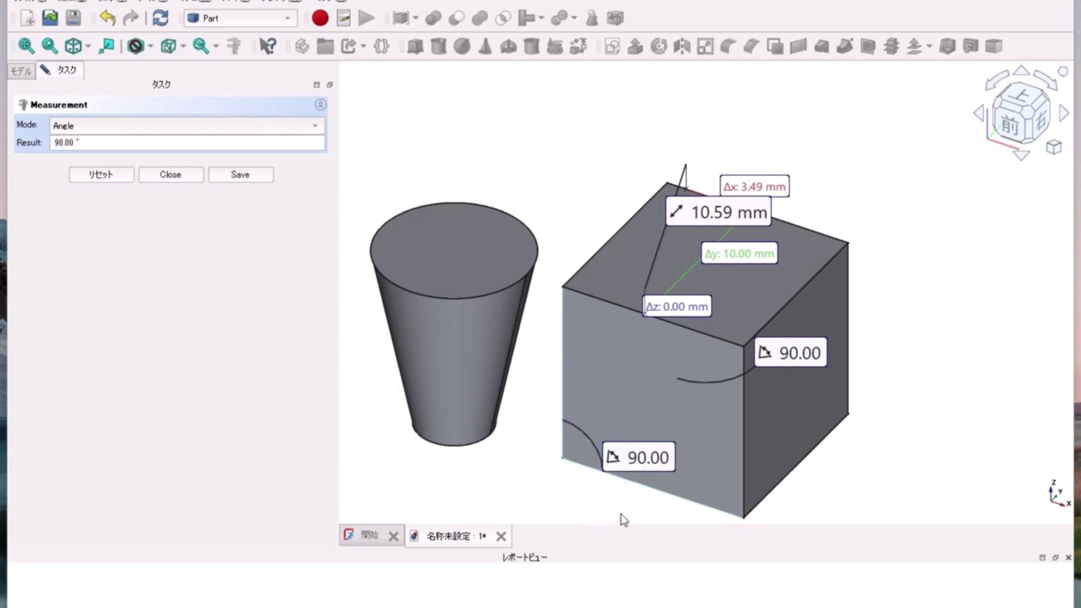
click(101, 175)
Step: Set the measurement mode to Length and measure the cube's top right edge and the cone's top circular edge, resetting between them
click(153, 129)
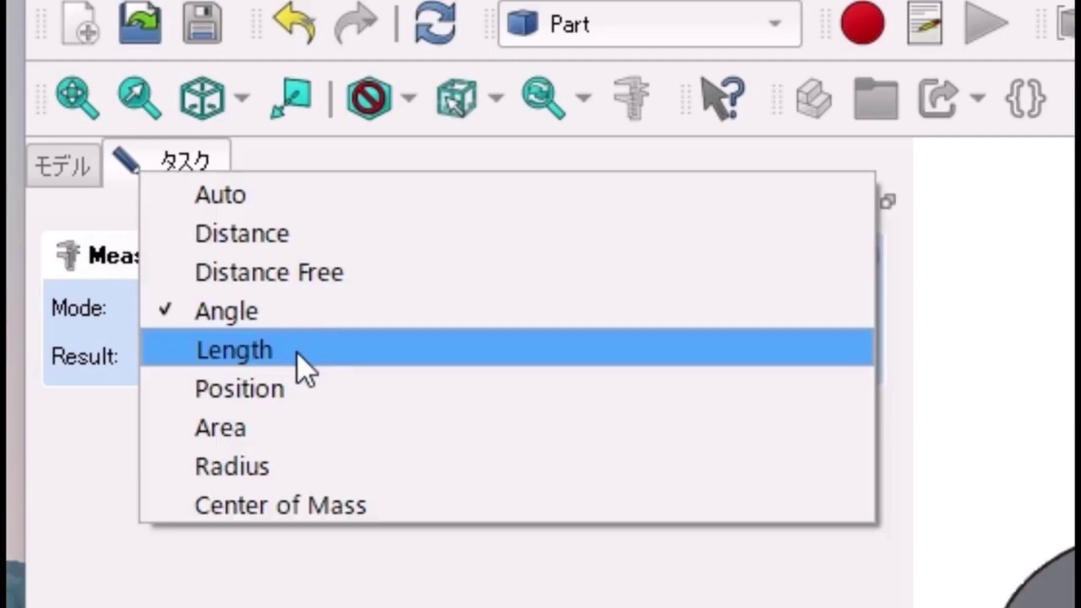
click(305, 370)
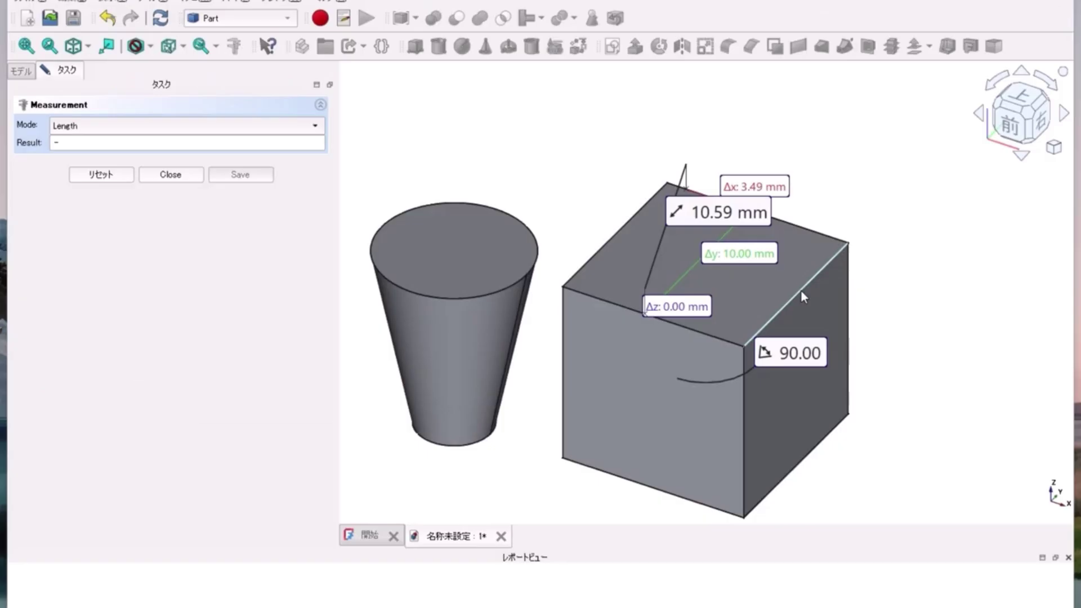
click(801, 292)
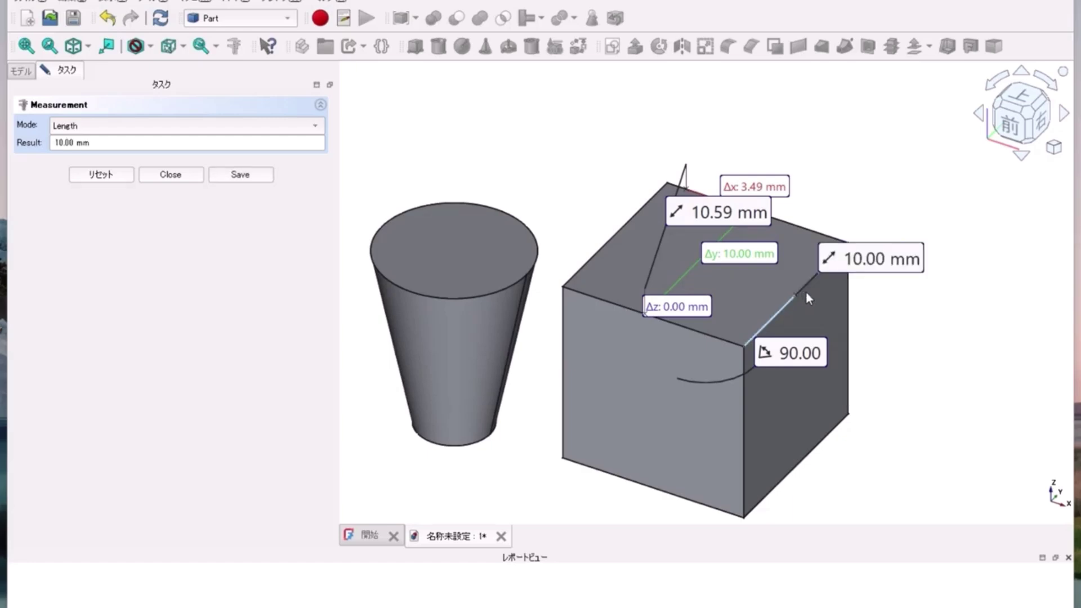
click(117, 175)
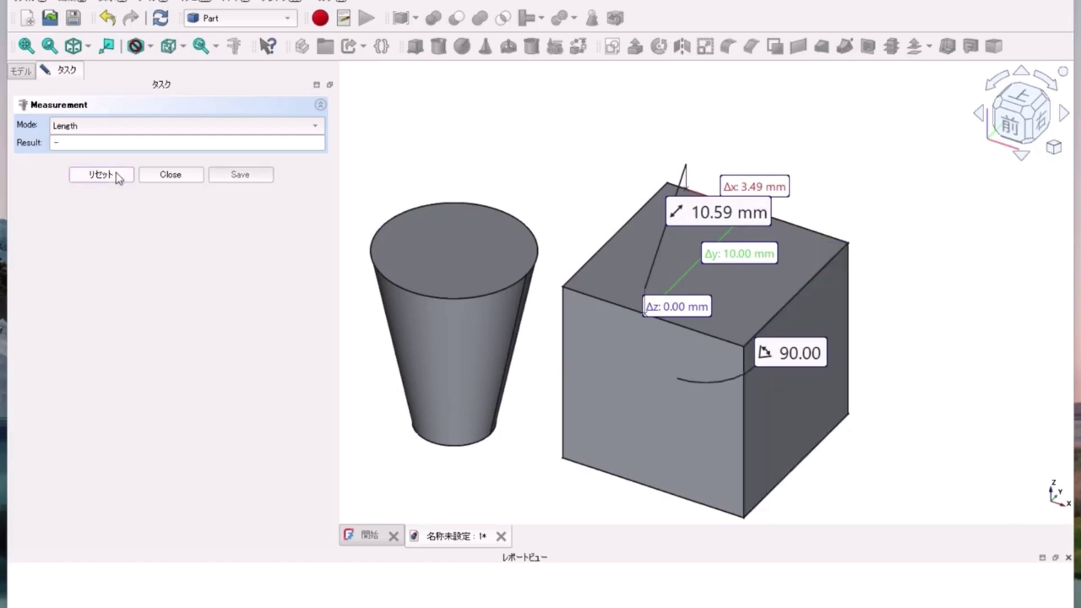
click(440, 299)
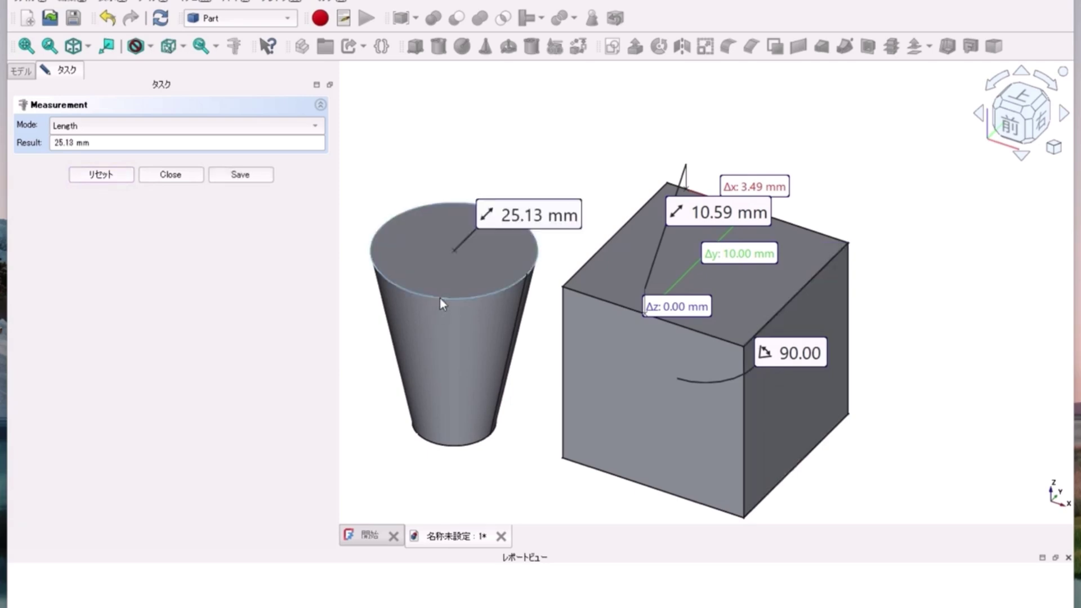
Step: Set the measurement mode to Position and measure the cube's top rear right and bottom front left corners, resetting between them
click(119, 128)
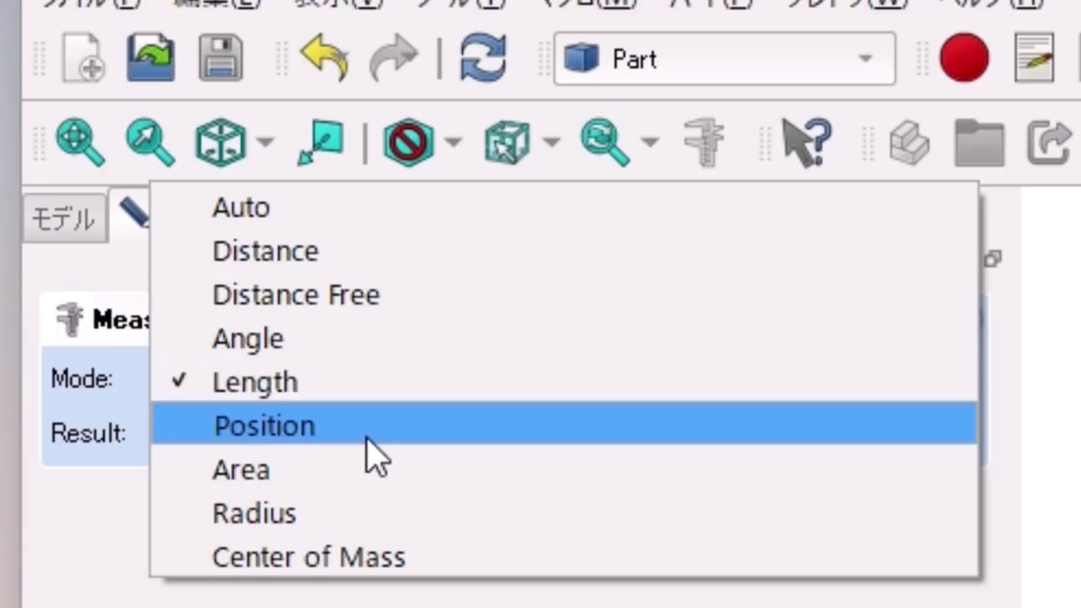
click(366, 438)
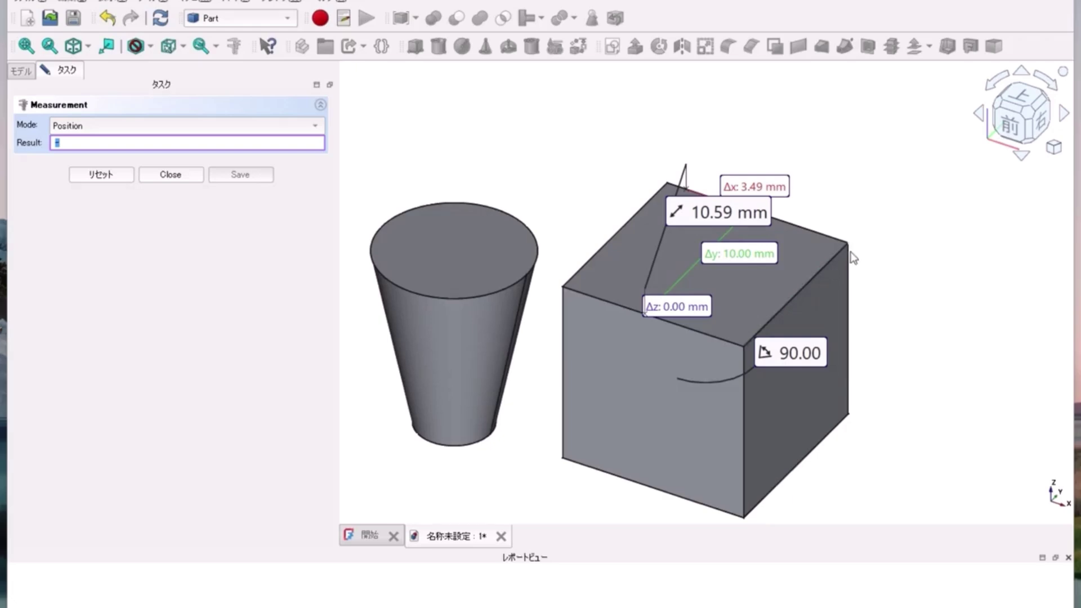
scroll(853, 258, up, 2)
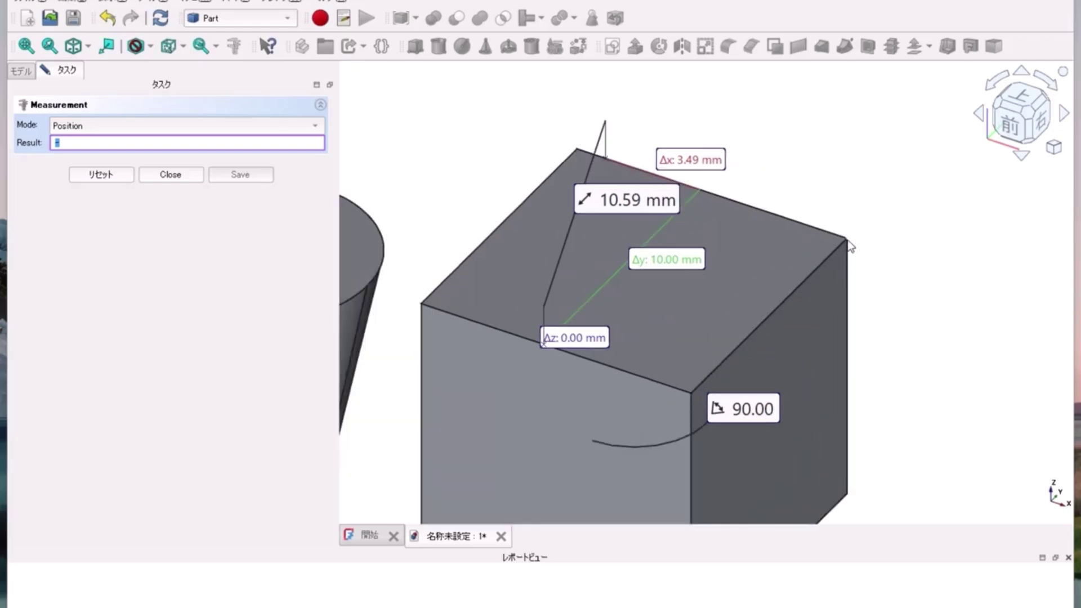
click(848, 244)
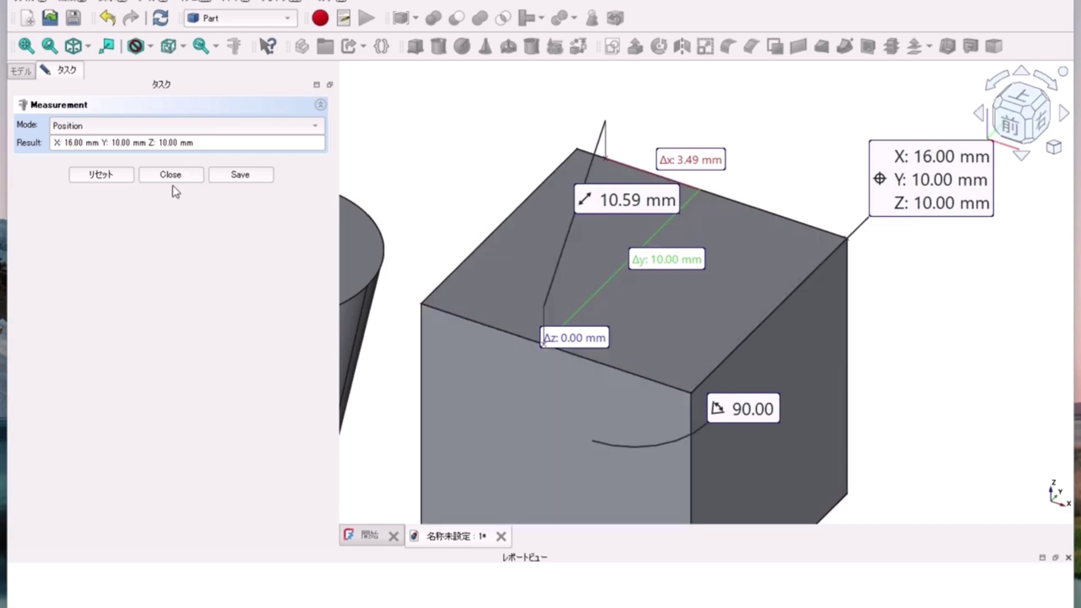
click(113, 175)
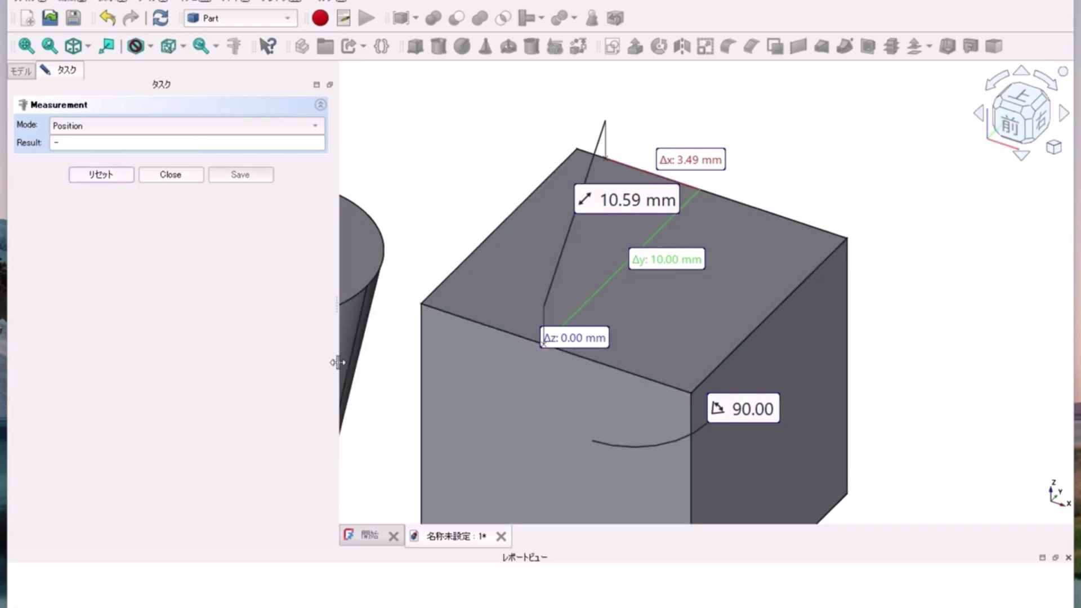
middle_drag(382, 375, 707, 278)
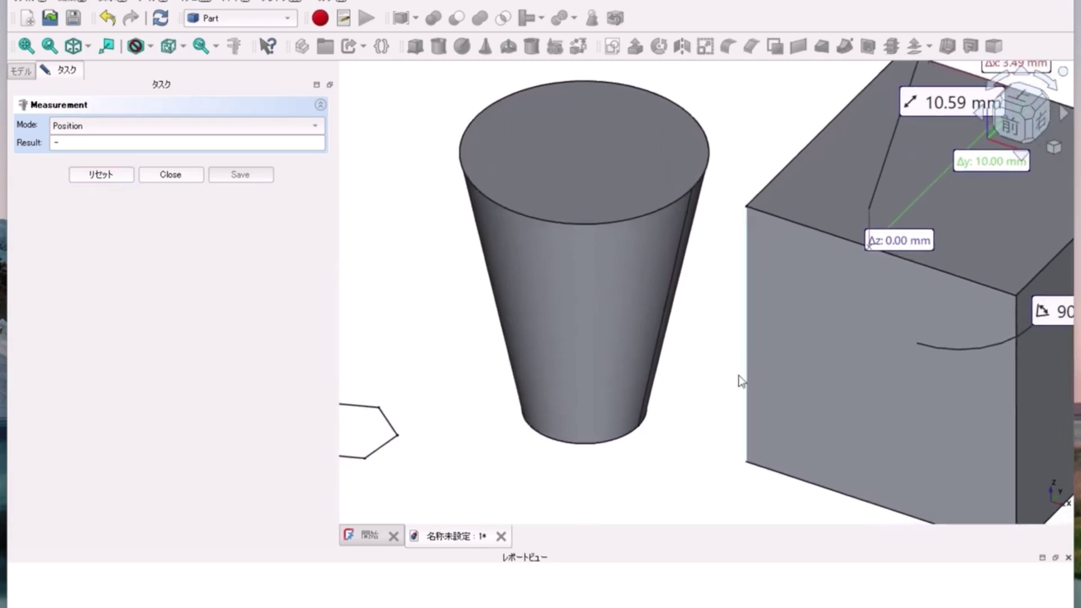
click(747, 462)
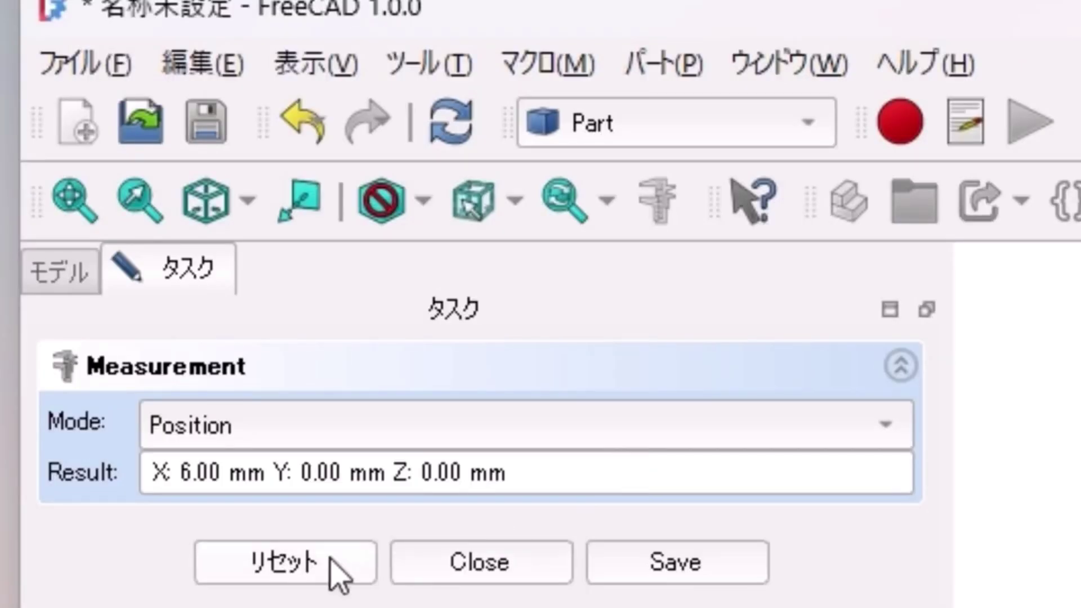
Step: Reset, set the measurement mode to Area, and measure the cone's top face and the cube's front face separately
click(109, 175)
click(434, 429)
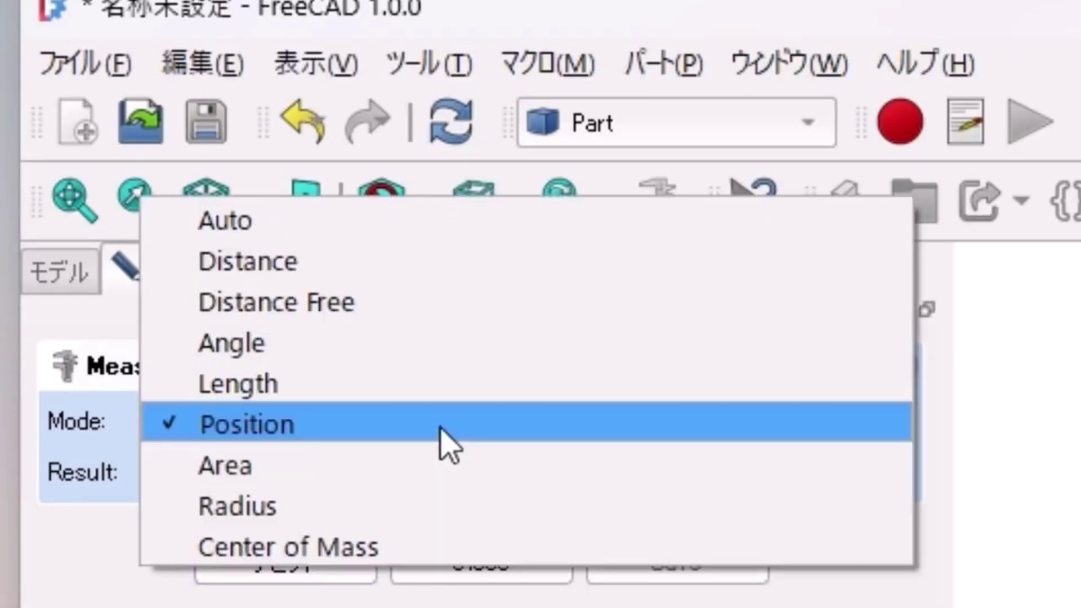
click(360, 467)
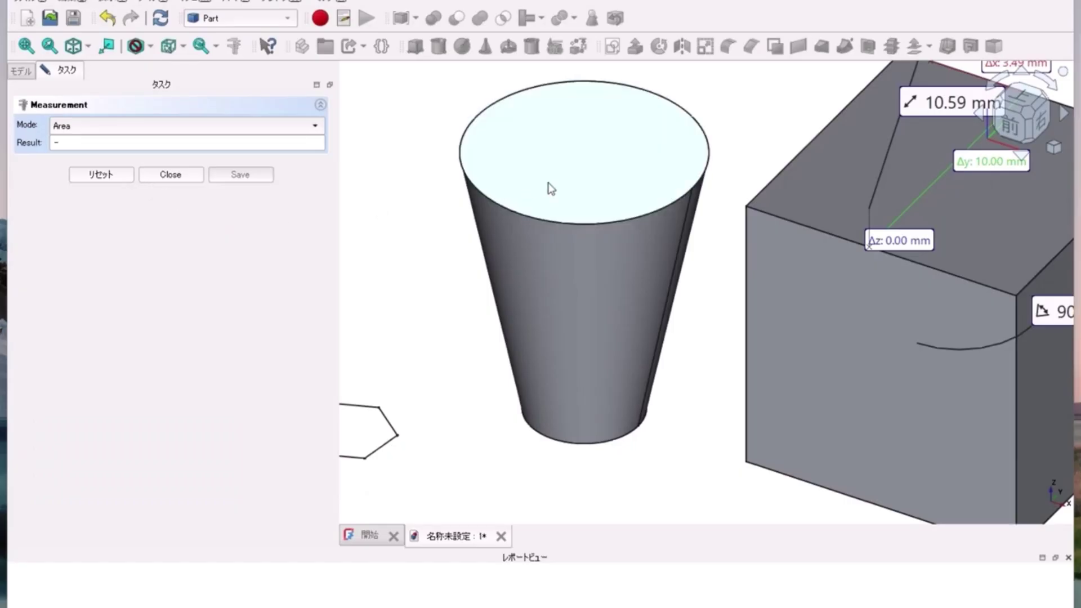
click(561, 195)
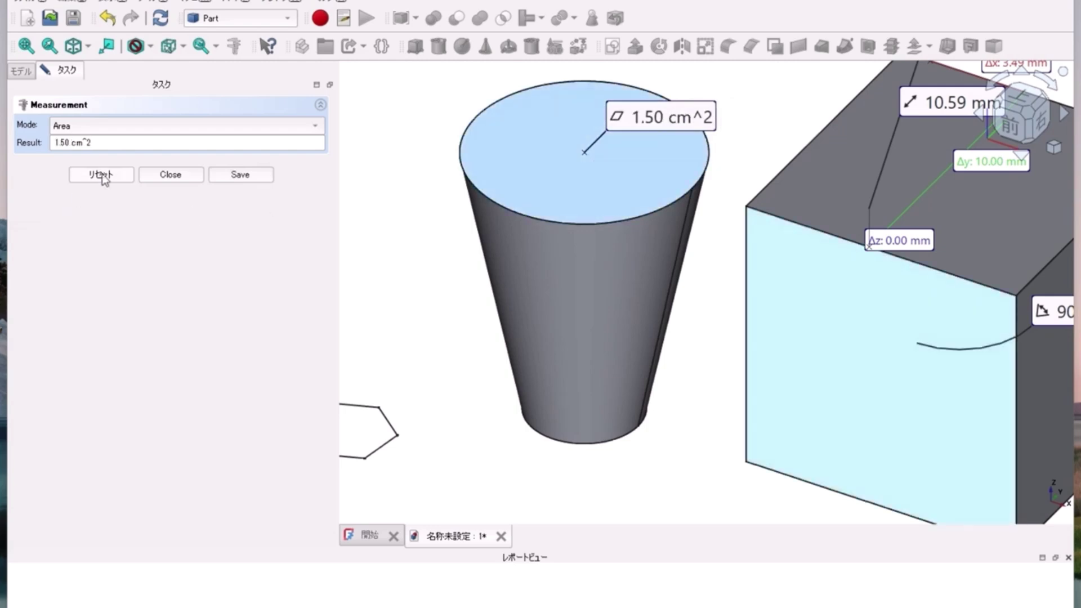
click(101, 175)
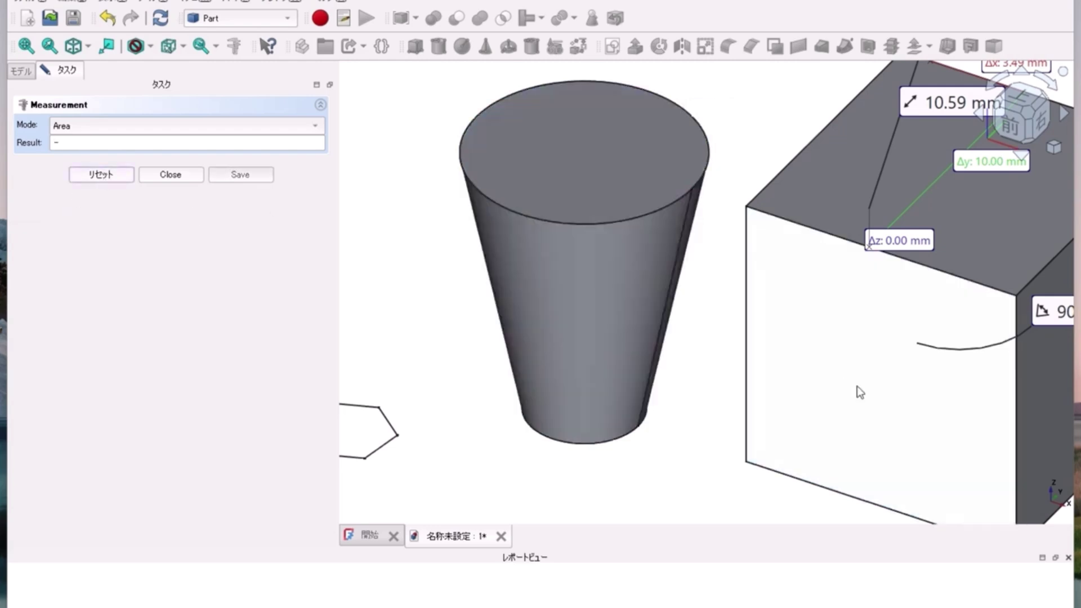
click(856, 388)
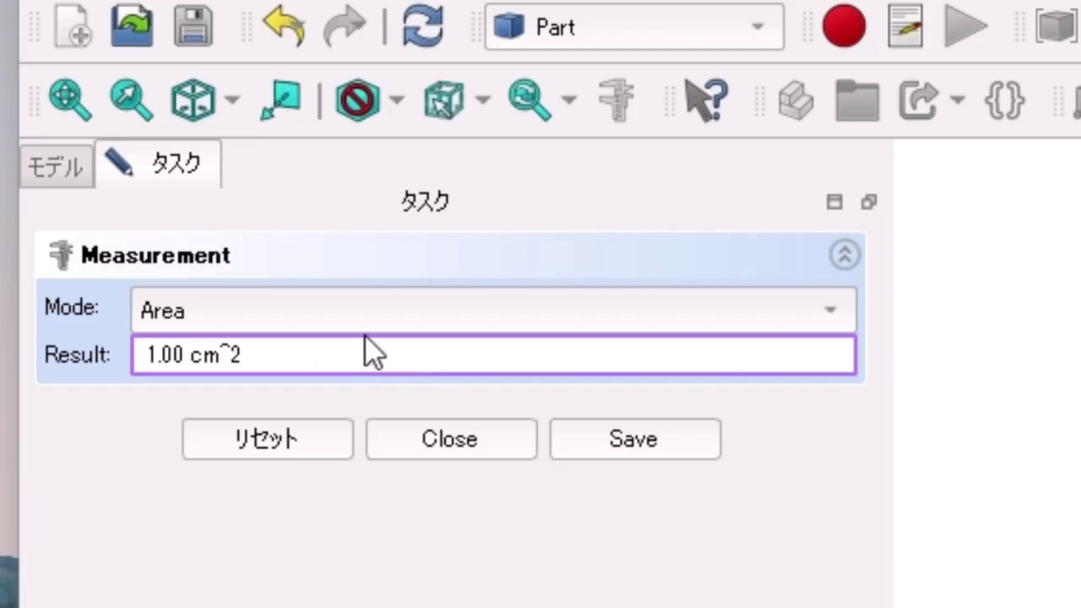
Step: Set the measurement mode to Radius, try the cone's top circular edge, and reset and measure its bottom circular edge
click(370, 319)
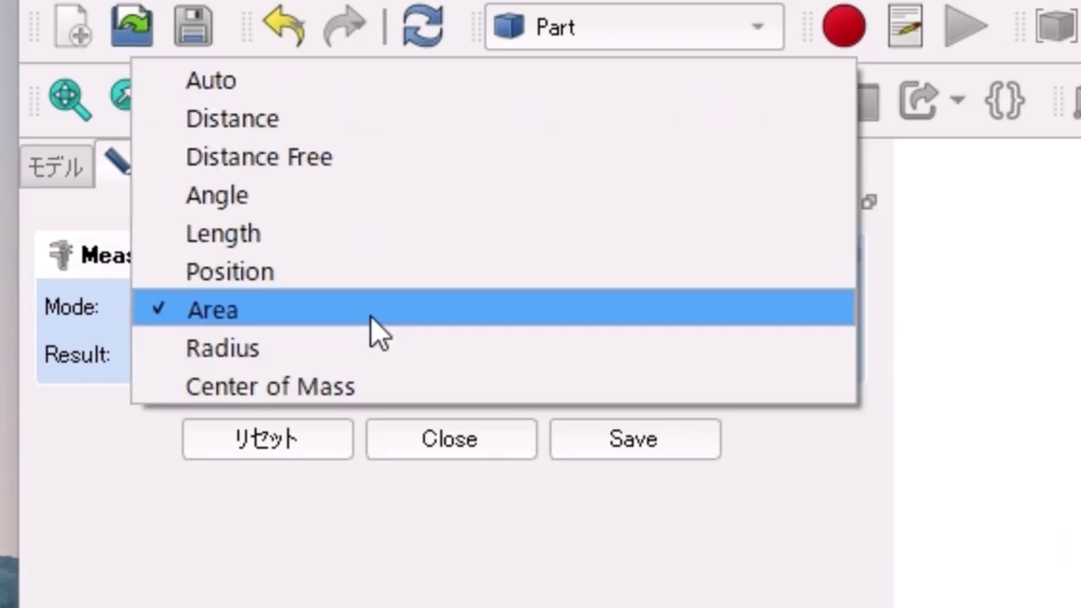
click(309, 348)
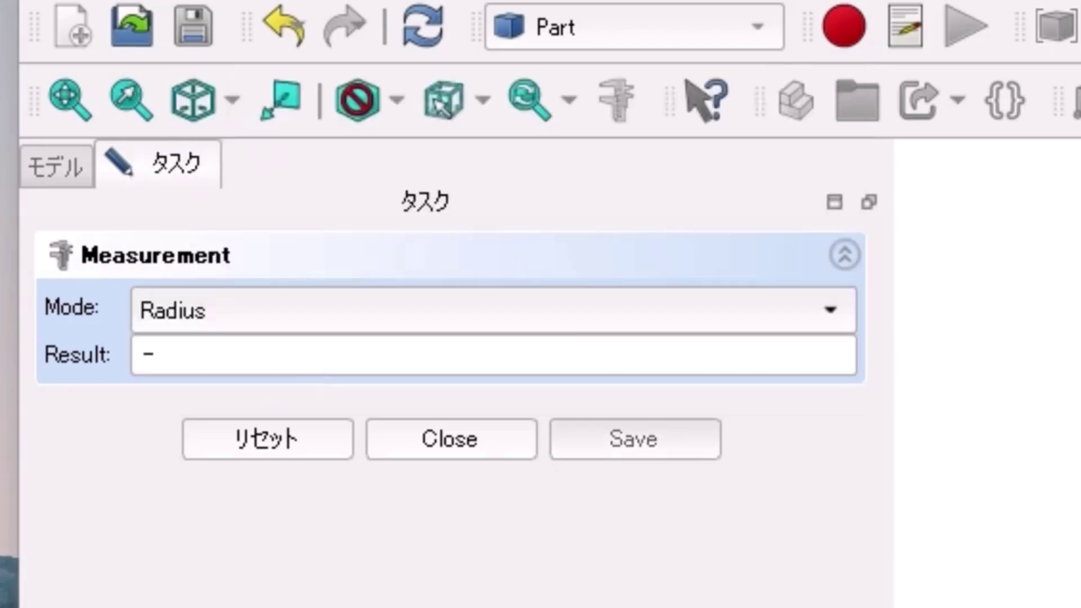
click(300, 445)
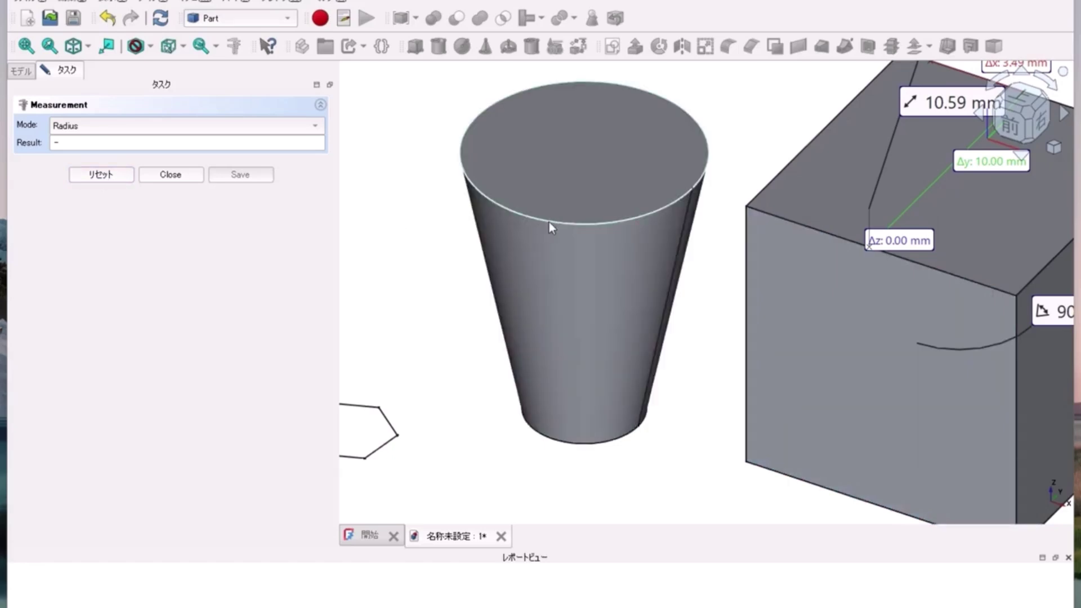
click(549, 222)
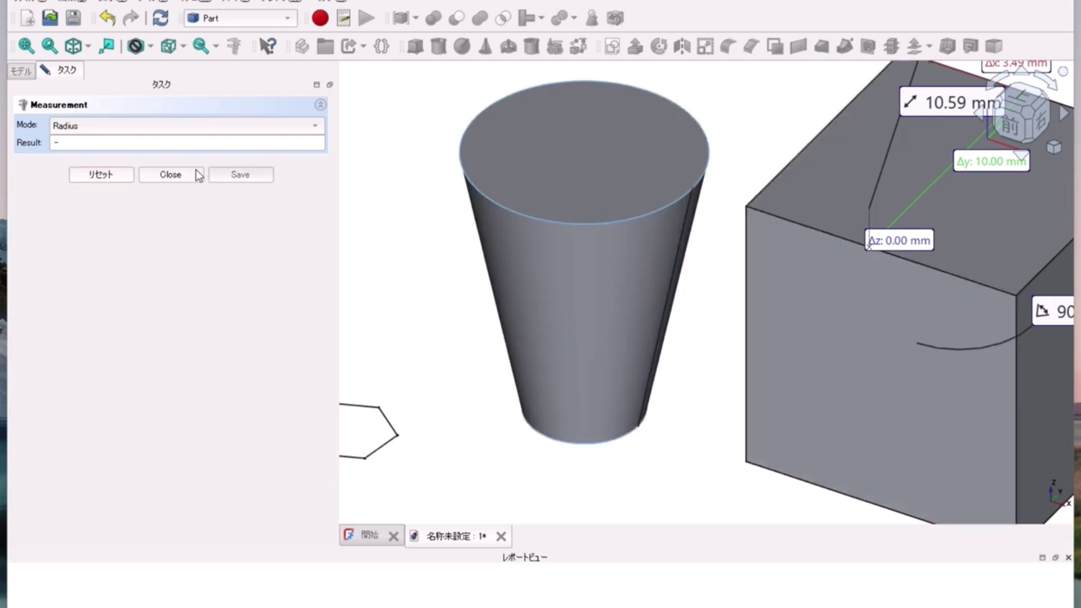
click(121, 178)
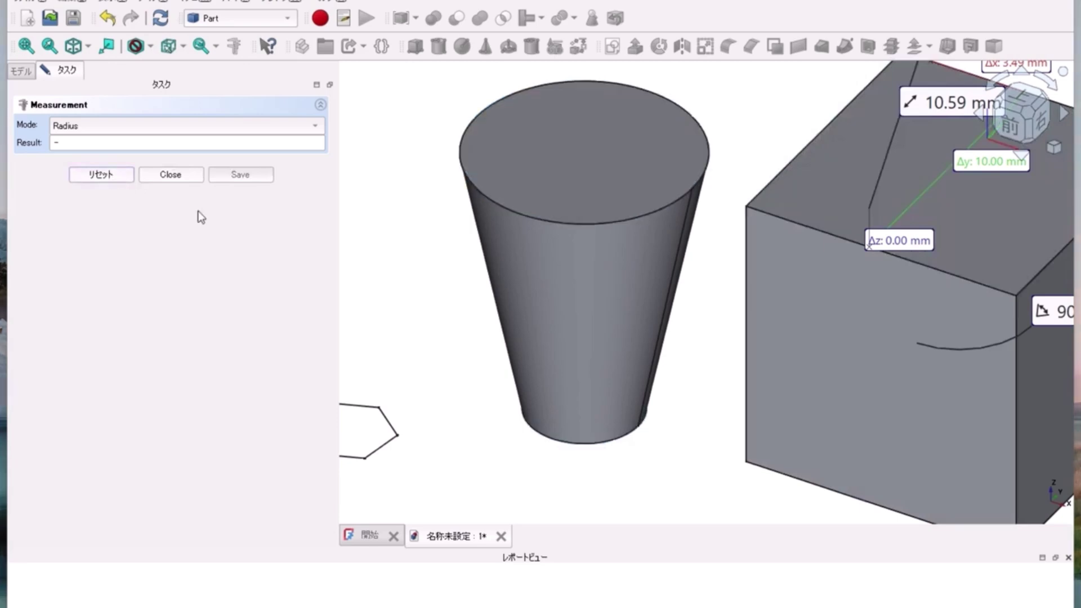
click(596, 444)
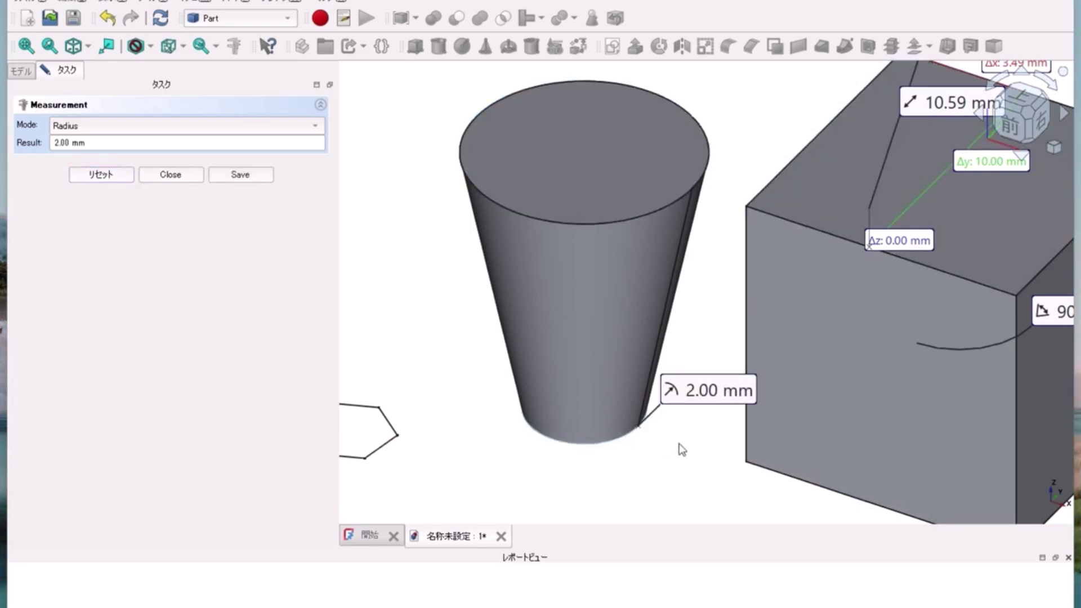
Step: Set the measurement mode to Center of Mass and measure the cone's top face and the cube's front face, resetting between them
click(221, 131)
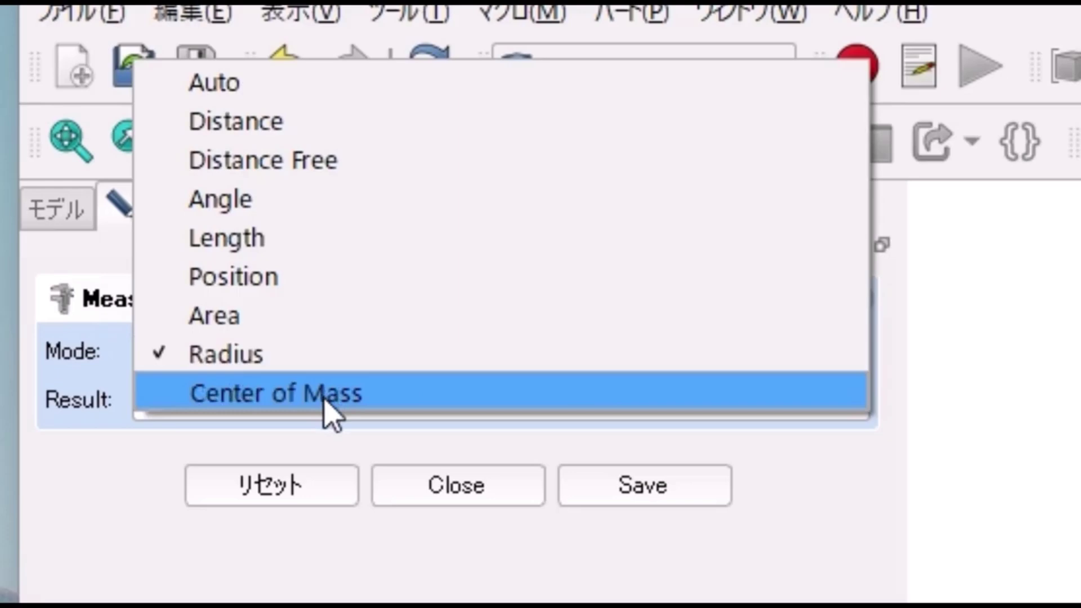
click(324, 395)
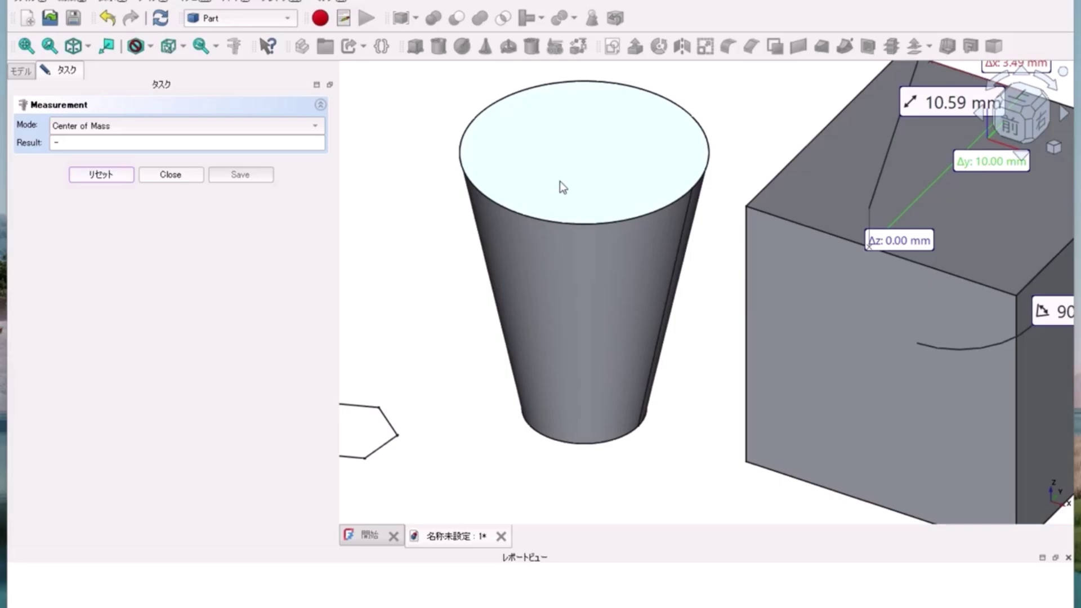
click(563, 187)
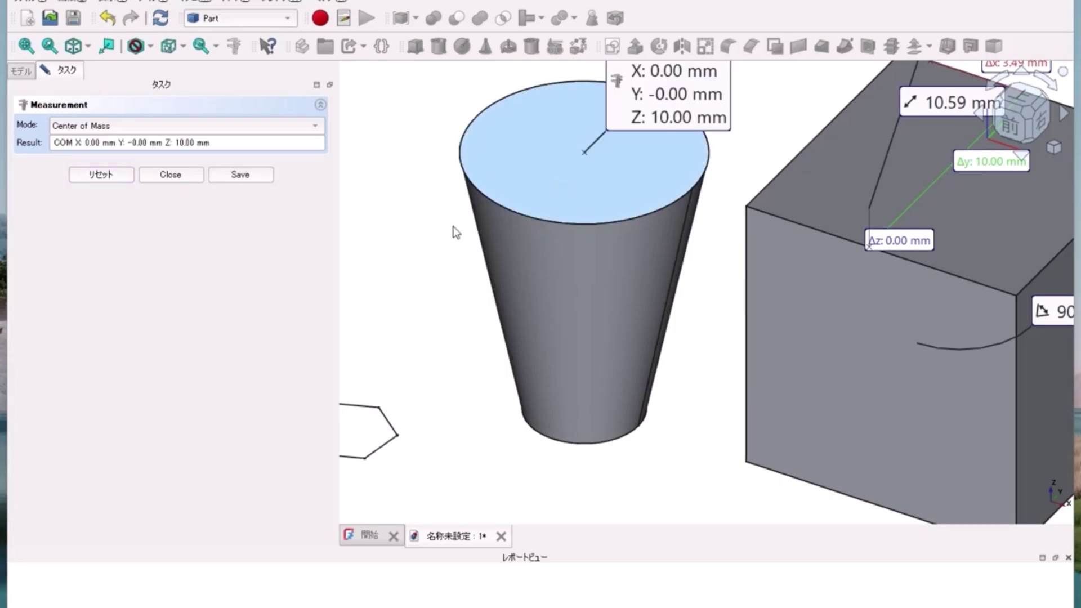
scroll(426, 253, up, 1)
scroll(426, 254, down, 2)
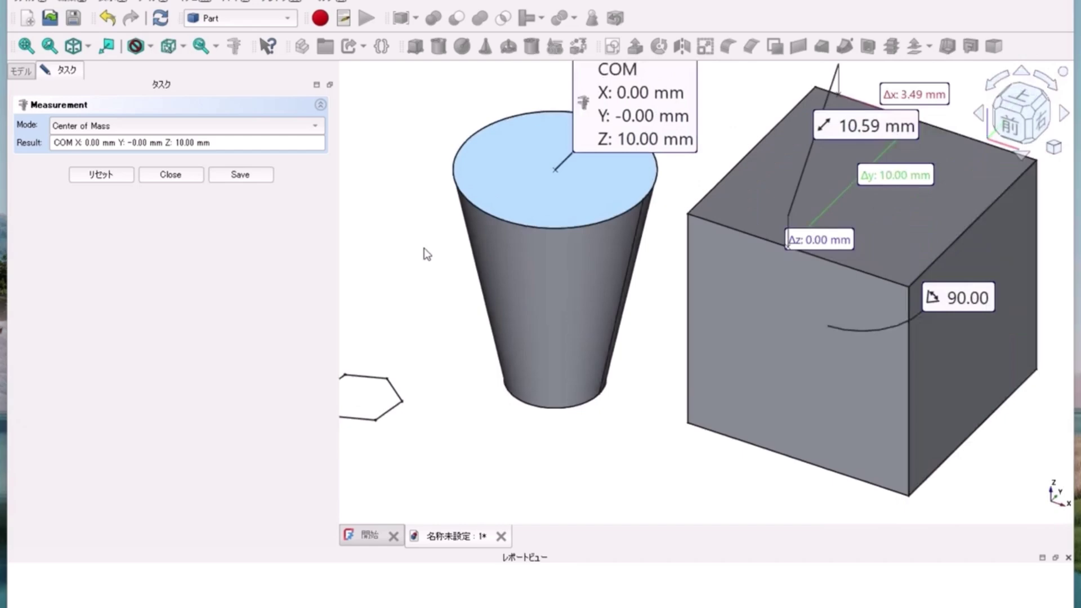
scroll(426, 254, down, 2)
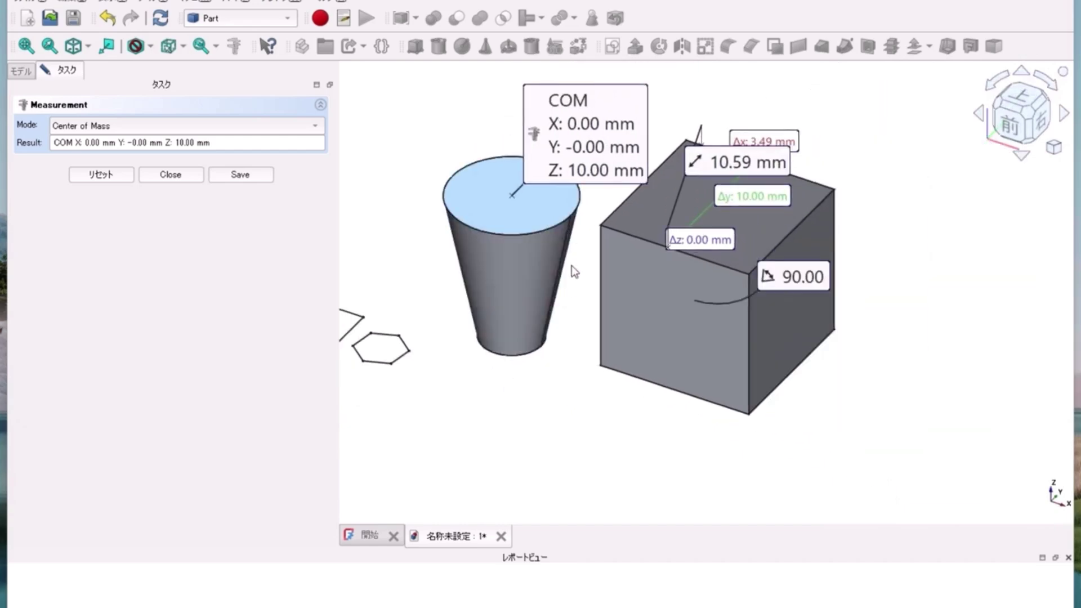
click(97, 174)
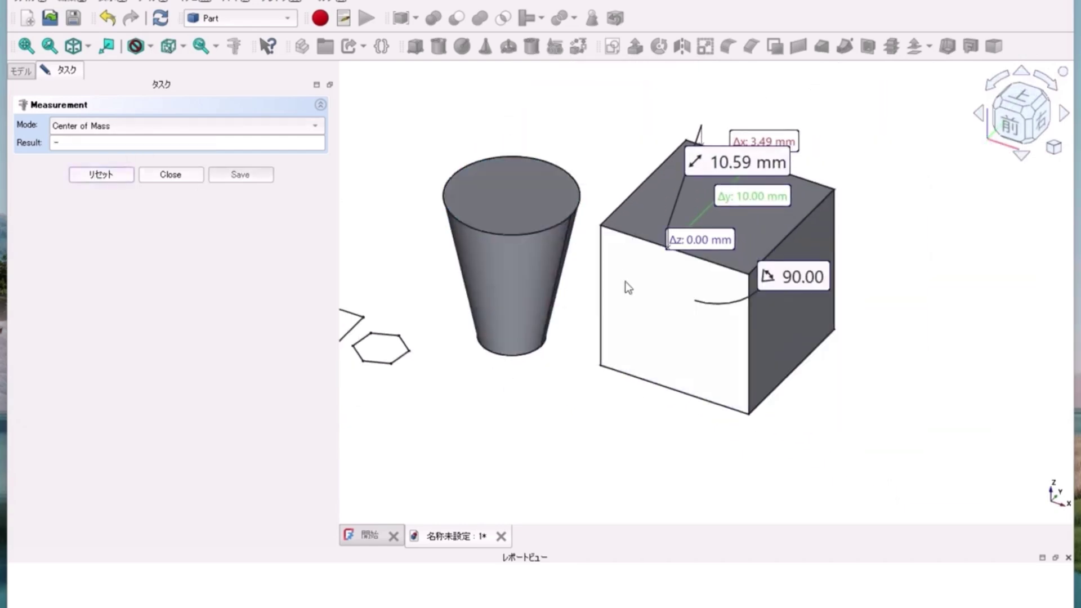
click(653, 303)
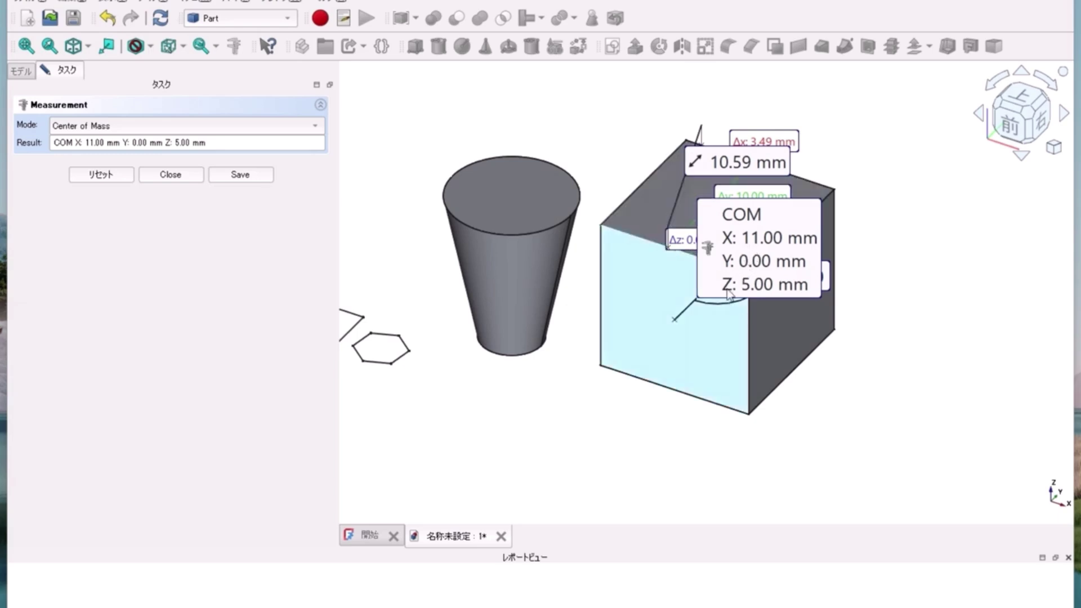
Step: Select the whole cone (円錐) in the model tree to measure its center of mass, and return to the measurement task
click(170, 174)
click(84, 110)
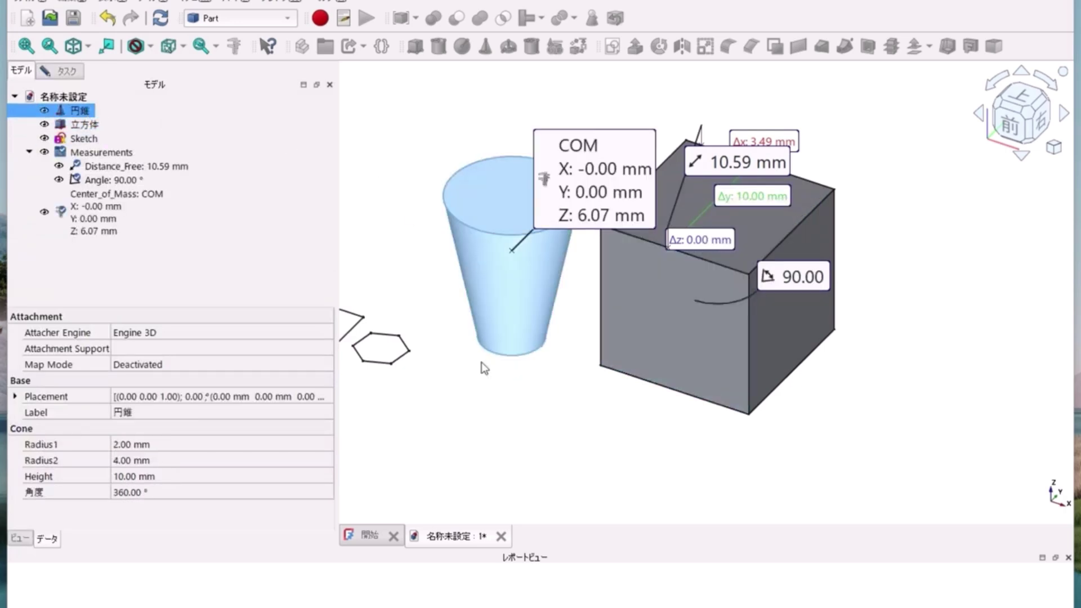
click(70, 74)
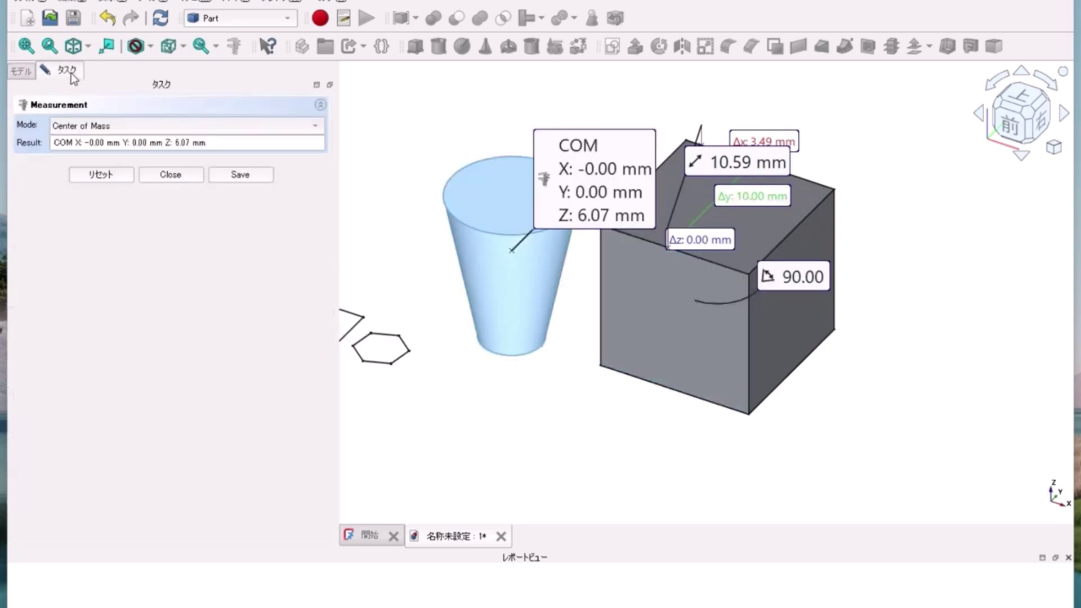